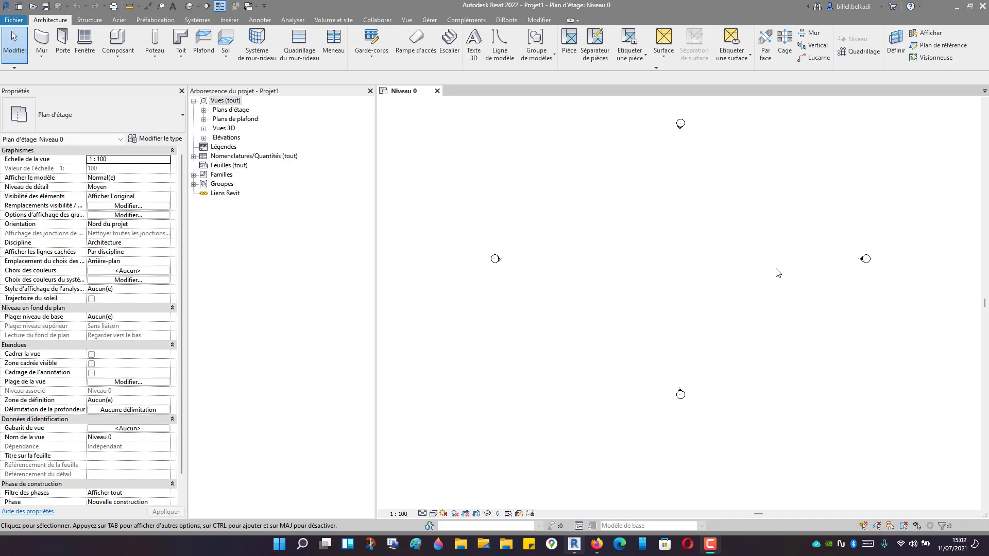
Step: Draw four walls between the elevation markers forming a closed rectangle about 18.3 m wide and 17.7 m high
{"action": "middle_click_drag", "start_coordinate": [710, 245], "coordinate": [704, 279]}
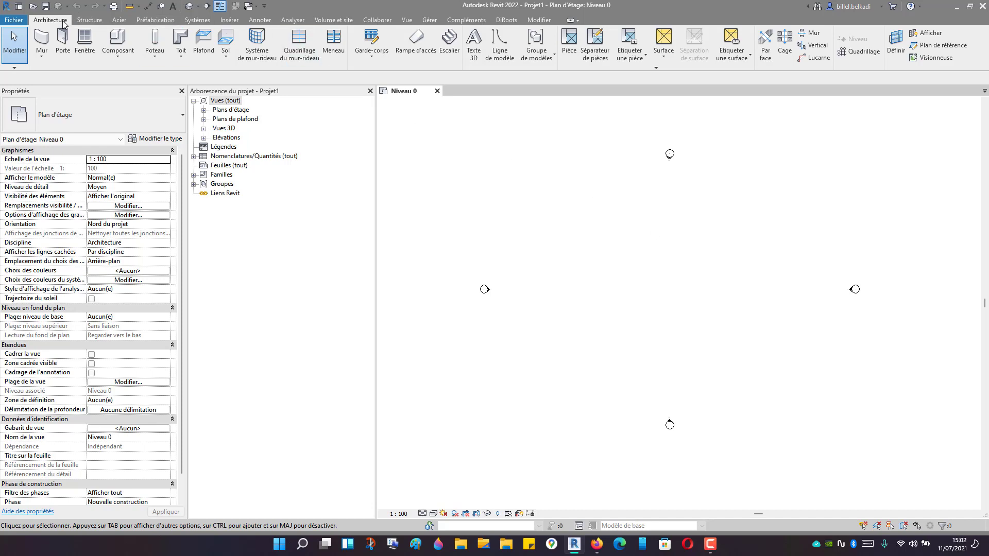
{"action": "left_click", "coordinate": [41, 40]}
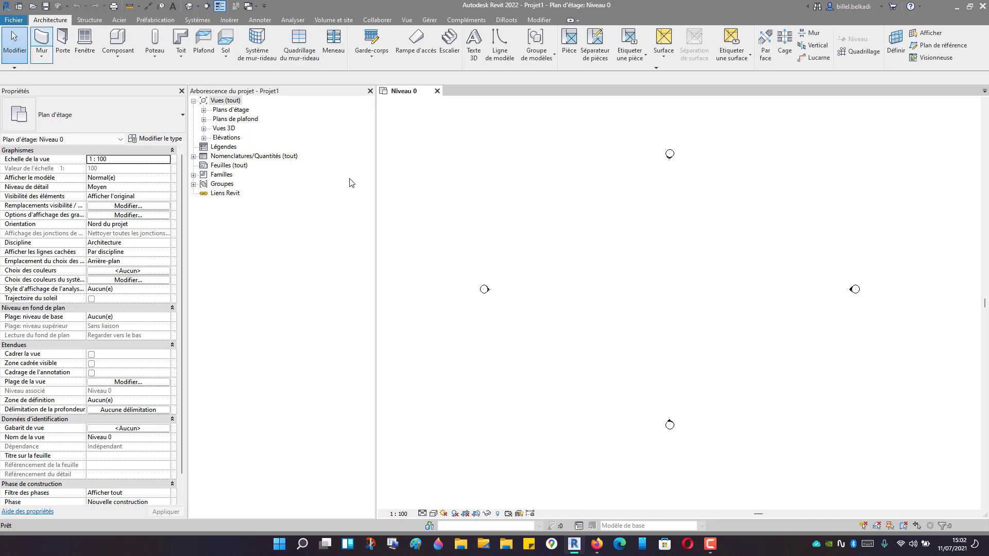
{"action": "left_click", "coordinate": [587, 225]}
{"action": "left_click", "coordinate": [711, 226]}
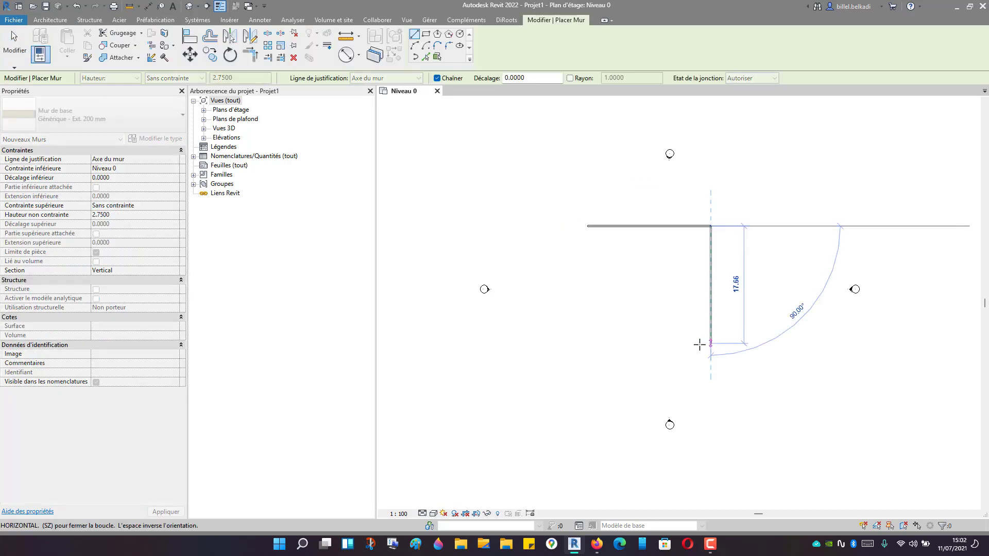
{"action": "left_click", "coordinate": [711, 343]}
{"action": "left_click", "coordinate": [588, 344]}
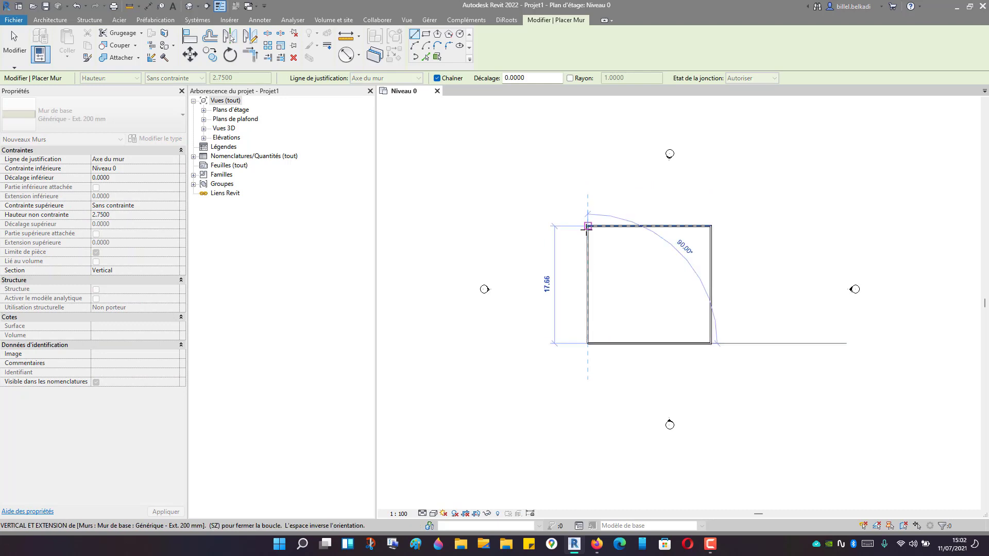
{"action": "left_click", "coordinate": [588, 227]}
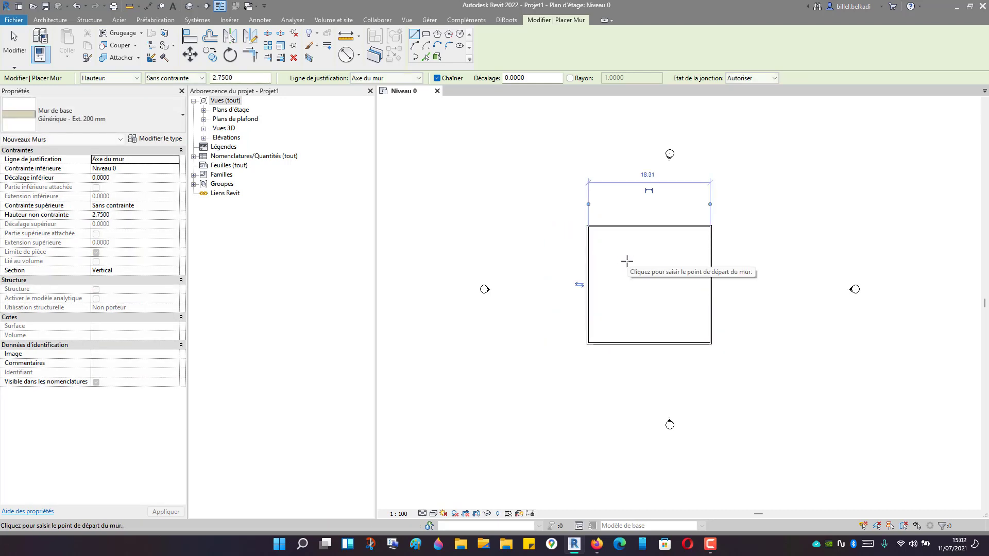
Step: Draw two vertical partition walls across the rectangle, about 6.2 m apart, with the right one about 7.1 m from the right exterior wall
{"action": "left_click", "coordinate": [620, 225]}
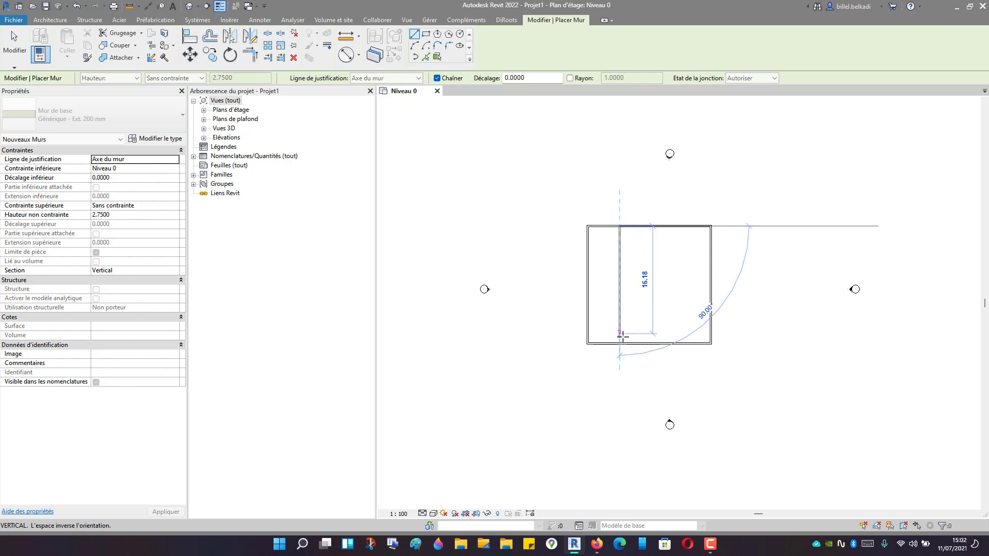
{"action": "left_click", "coordinate": [620, 343]}
{"action": "key", "text": "Escape"}
{"action": "left_click", "coordinate": [662, 226]}
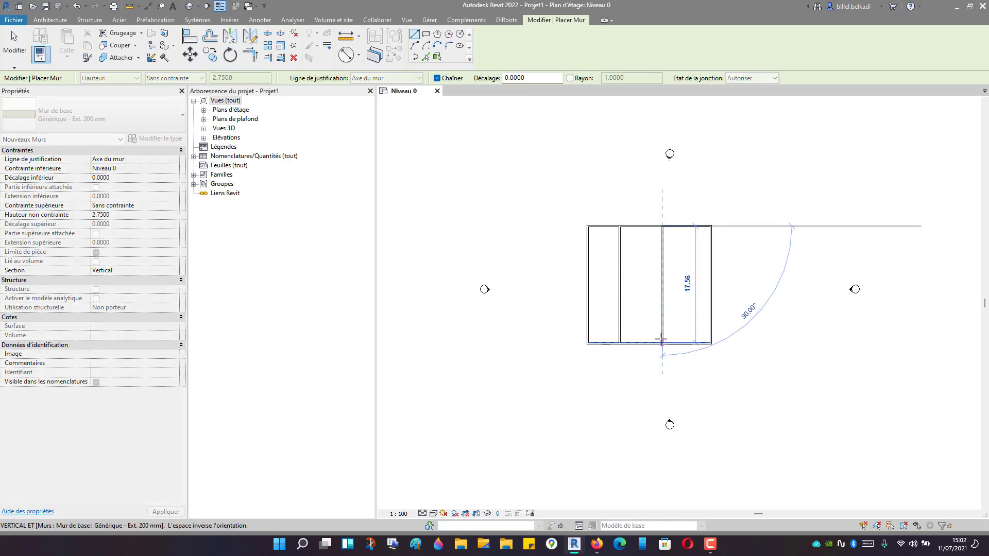
{"action": "left_click", "coordinate": [662, 342]}
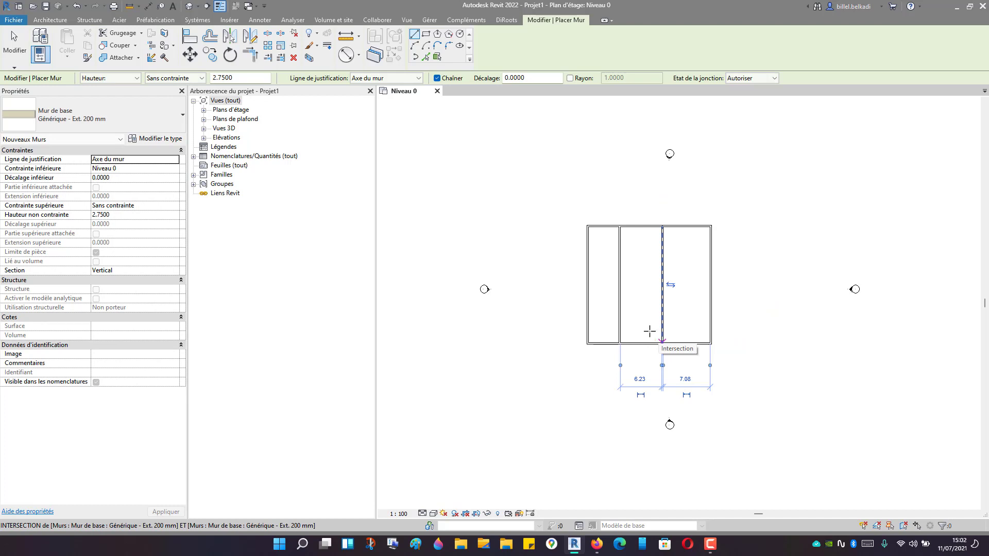
{"action": "key", "text": "Escape"}
Step: Place a tagged room in each of the three spaces enclosed by the walls
{"action": "left_click", "coordinate": [49, 20]}
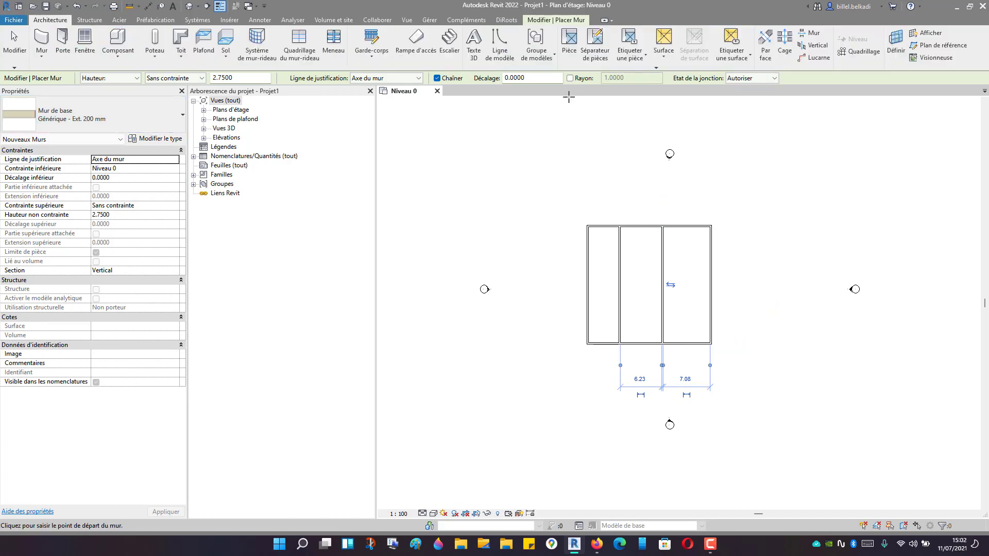
{"action": "left_click", "coordinate": [569, 45]}
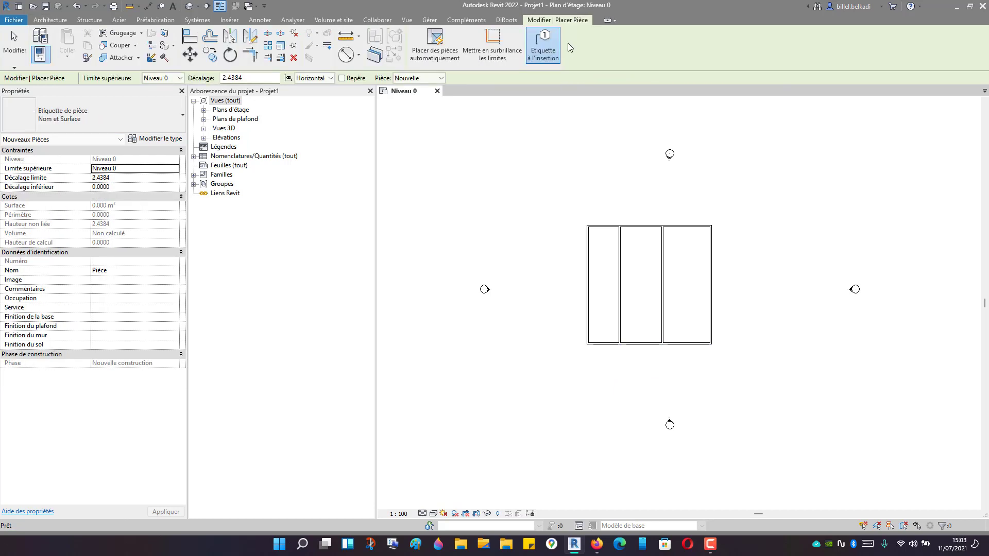
{"action": "left_click", "coordinate": [611, 302]}
{"action": "left_click", "coordinate": [633, 294]}
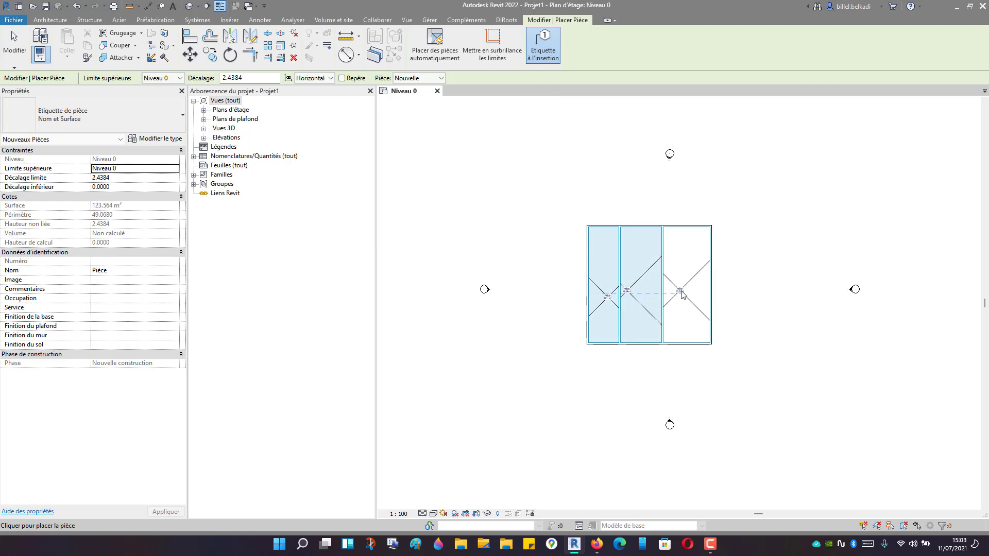
{"action": "left_click", "coordinate": [683, 294]}
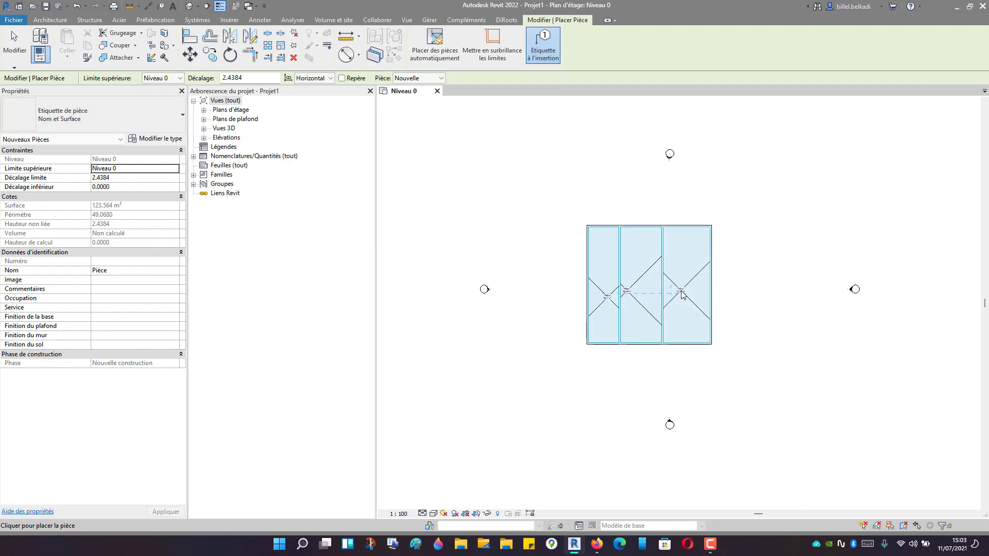
{"action": "scroll", "coordinate": [624, 294], "scroll_direction": "up", "scroll_amount": 5}
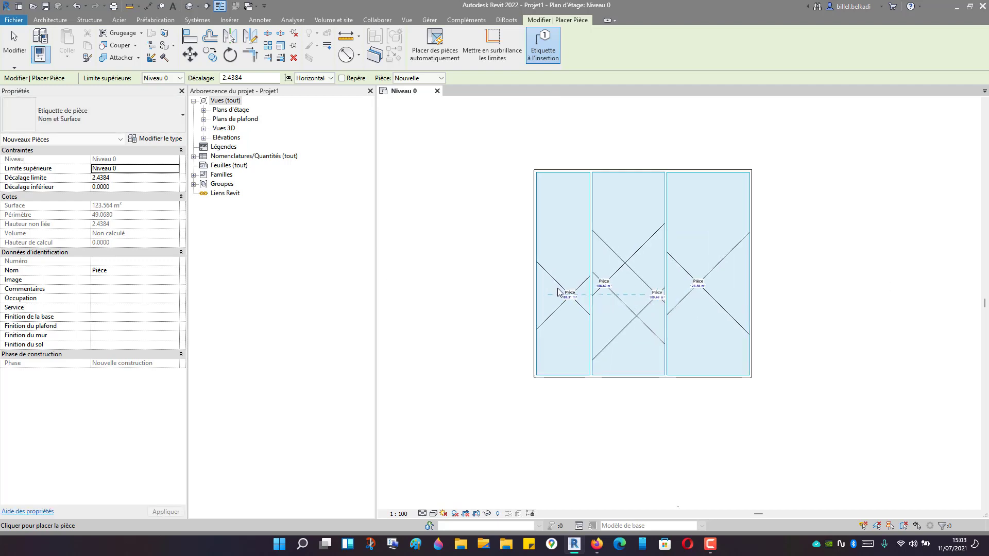
{"action": "key", "text": "Escape"}
Step: Examine the leftmost room's tag and its identity data properties, such as Numéro, Nom, Occupation and Service
{"action": "scroll", "coordinate": [567, 292], "scroll_direction": "up", "scroll_amount": 3}
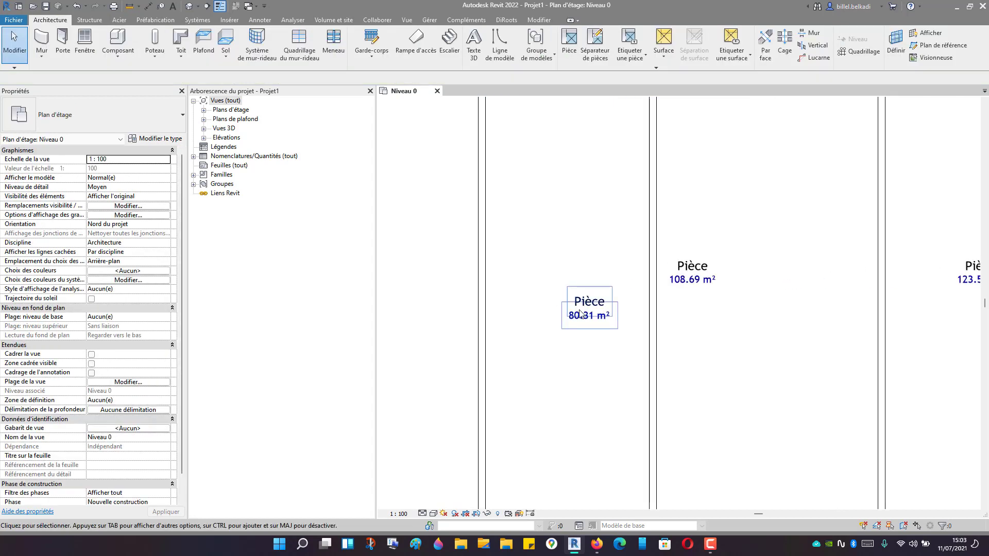
{"action": "scroll", "coordinate": [561, 291], "scroll_direction": "down", "scroll_amount": 2}
{"action": "left_click", "coordinate": [562, 291]}
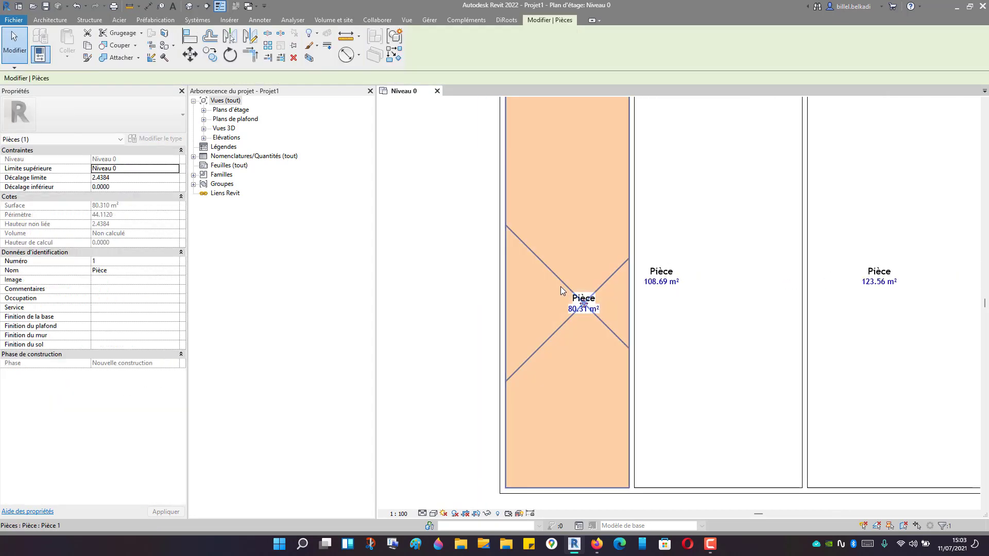
{"action": "scroll", "coordinate": [560, 286], "scroll_direction": "up", "scroll_amount": 2}
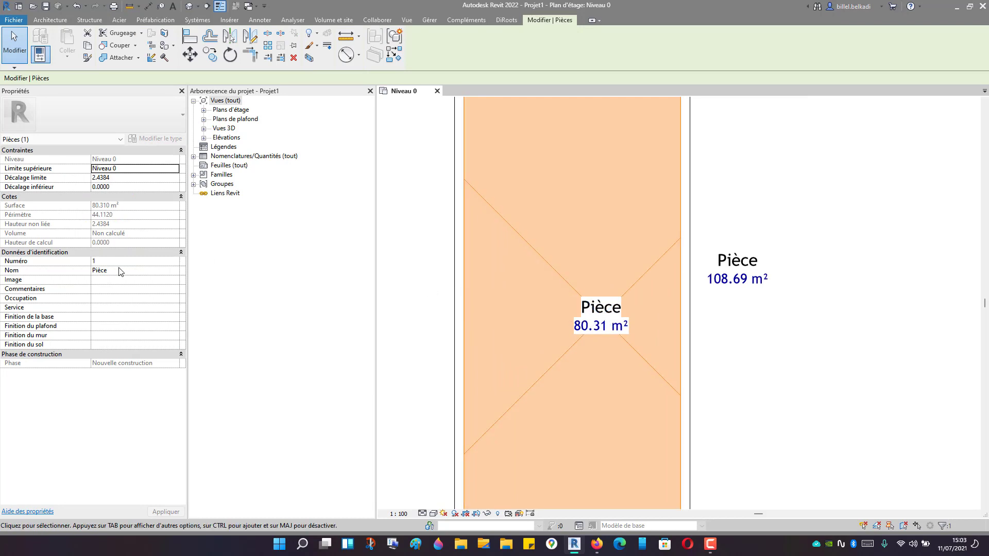
{"action": "key", "text": "ctrl"}
{"action": "key", "text": "ctrl"}
{"action": "key", "text": "ctrl"}
{"action": "key", "text": "ctrl"}
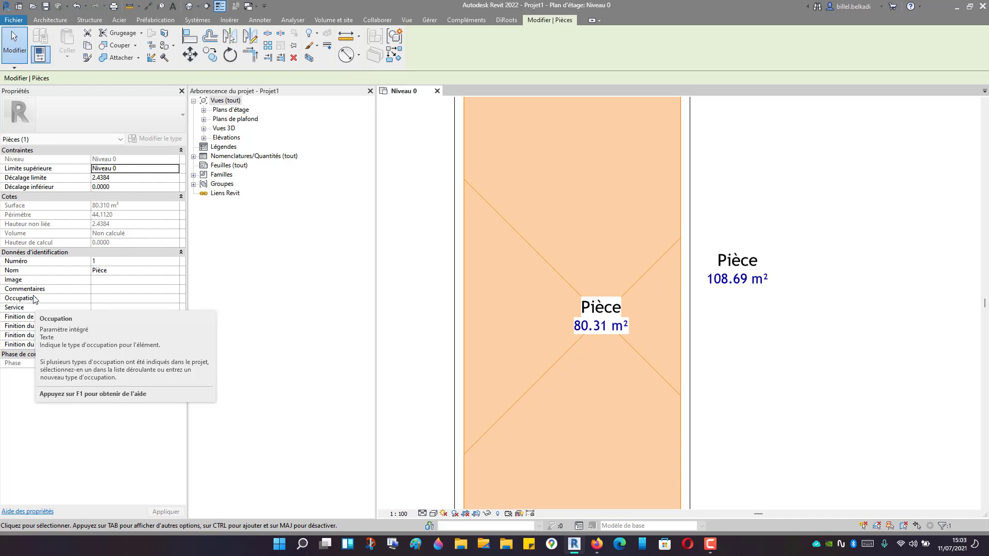
{"action": "scroll", "coordinate": [626, 301], "scroll_direction": "down", "scroll_amount": 5}
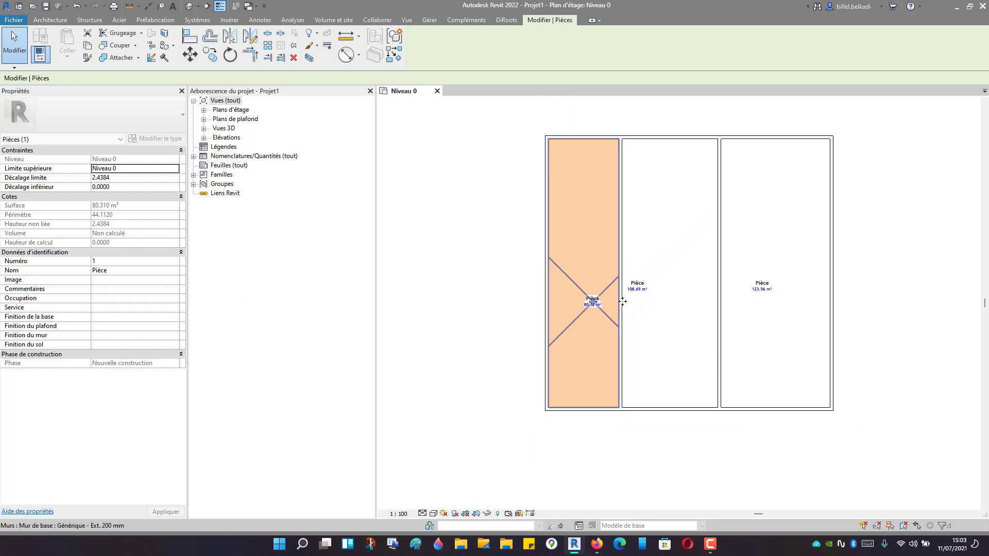
{"action": "key", "text": "Escape"}
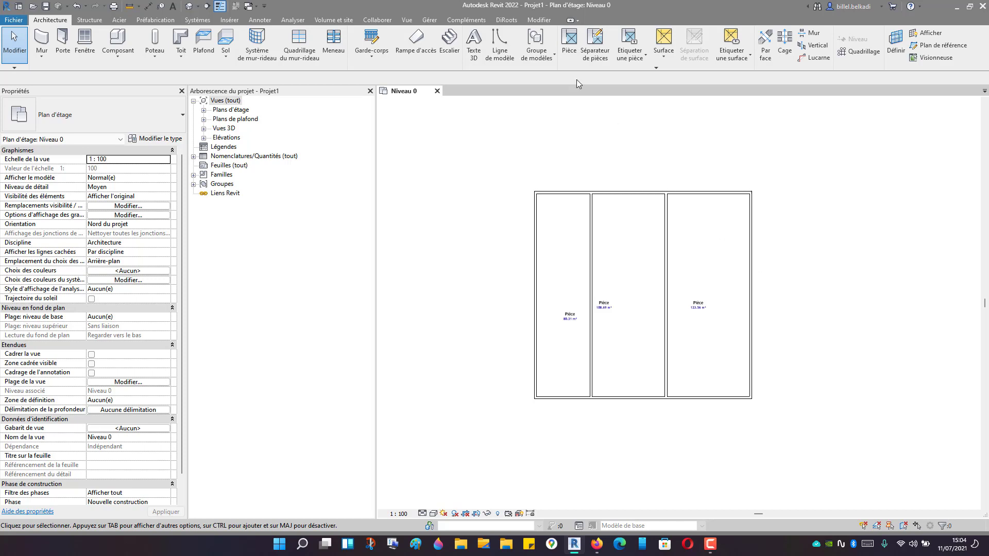
Step: Create a new key schedule (table de valeurs) for the Pièces category with the key name "programme"
{"action": "left_click", "coordinate": [407, 20]}
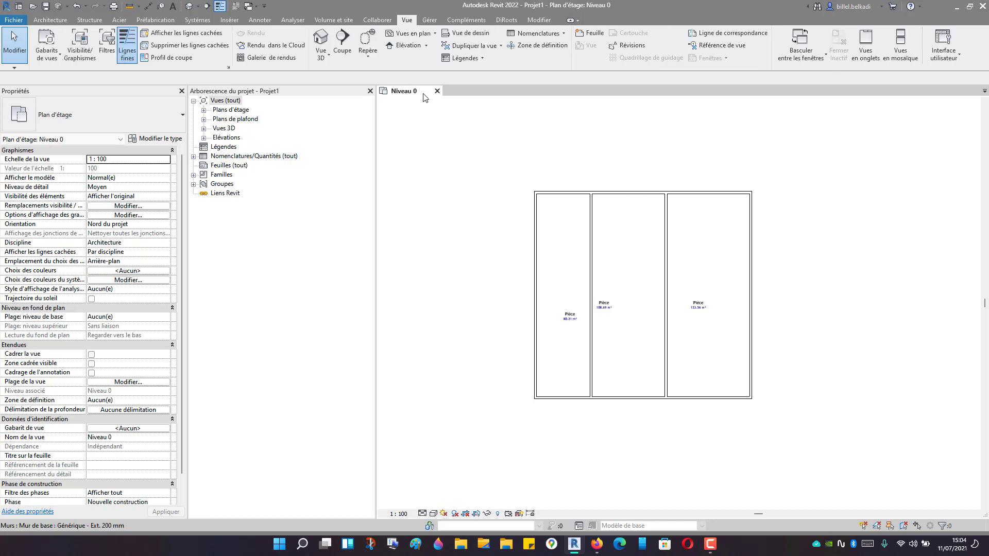
{"action": "left_click", "coordinate": [544, 32]}
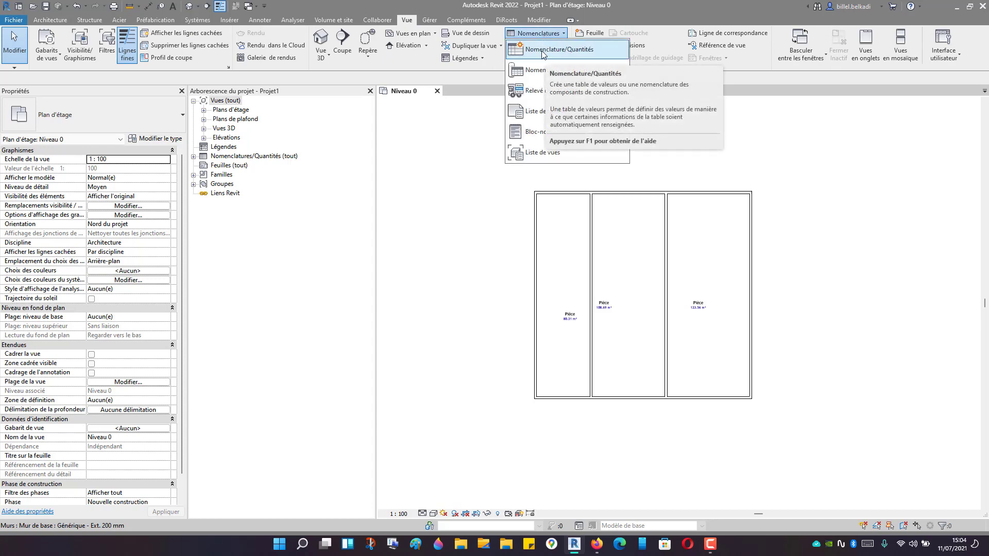
{"action": "left_click", "coordinate": [543, 51]}
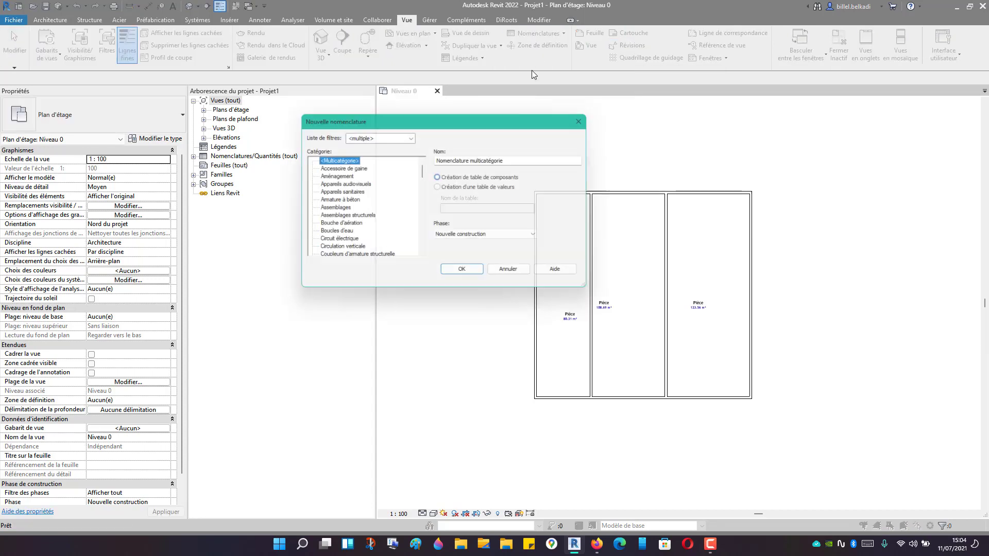
{"action": "left_click", "coordinate": [344, 169]}
{"action": "key", "text": "p"}
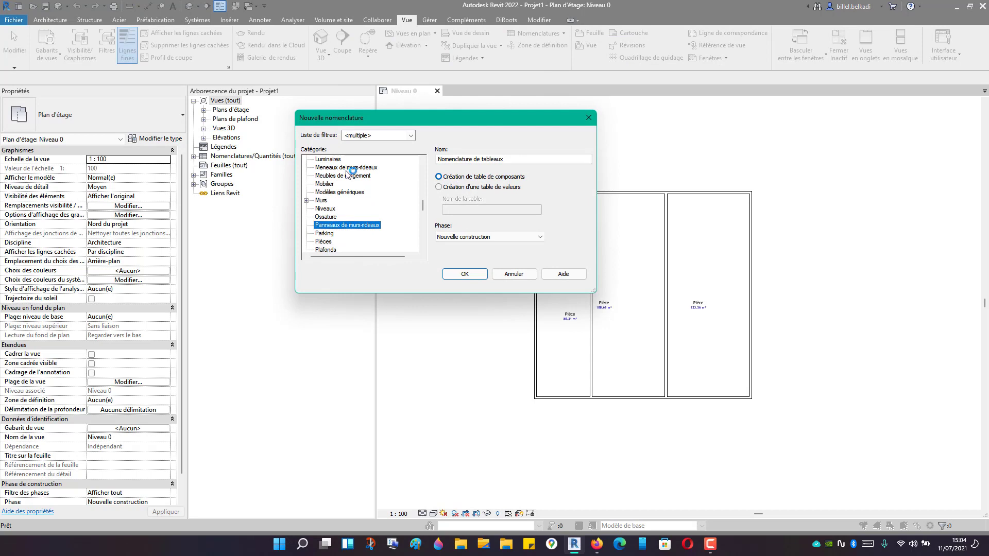
{"action": "scroll", "coordinate": [346, 175], "scroll_direction": "down", "scroll_amount": 2}
{"action": "left_click", "coordinate": [324, 217]}
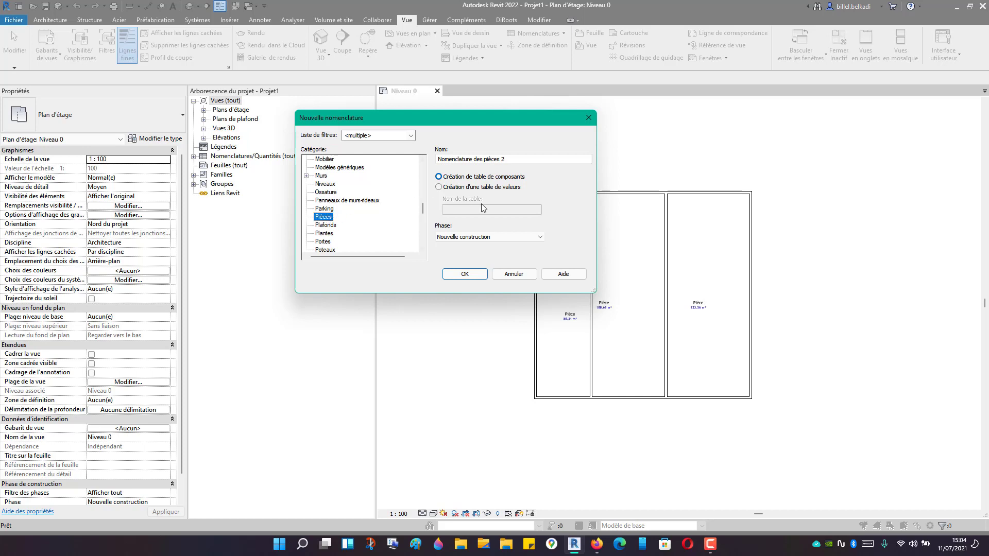
{"action": "left_click", "coordinate": [452, 188]}
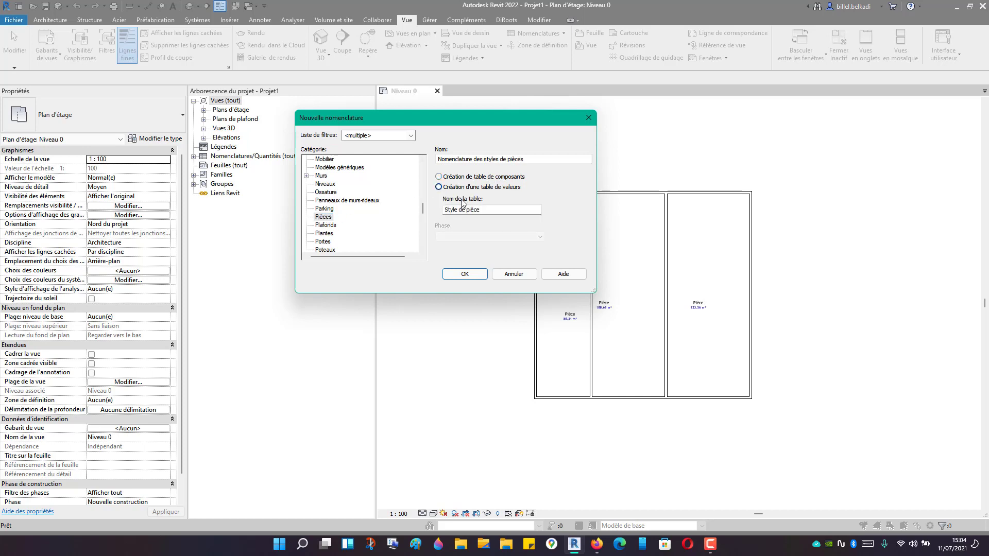
{"action": "triple_click", "coordinate": [497, 213]}
{"action": "type", "text": "programme"}
{"action": "left_click", "coordinate": [466, 277]}
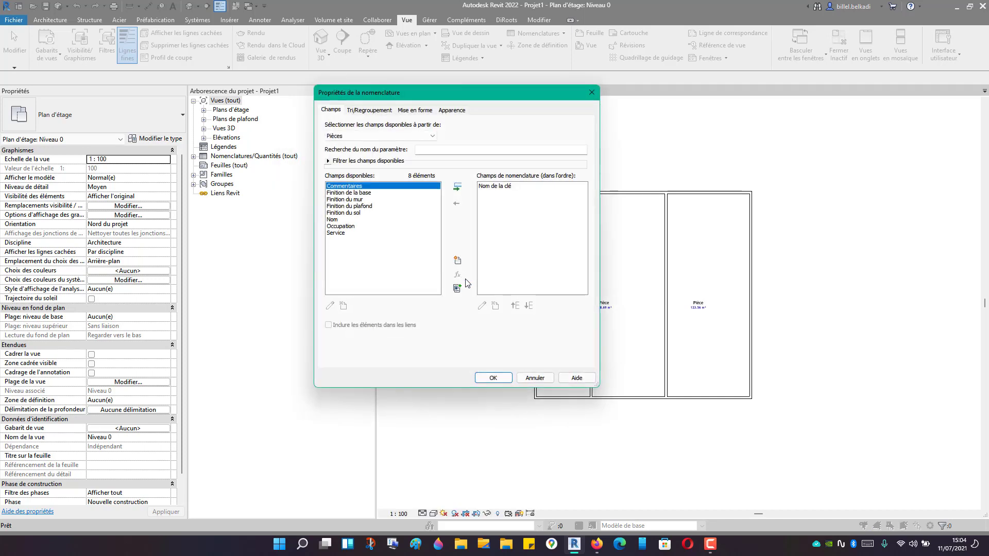
Step: Add the Nom, Occupation and Service fields to the key schedule and generate it
{"action": "left_click", "coordinate": [348, 221]}
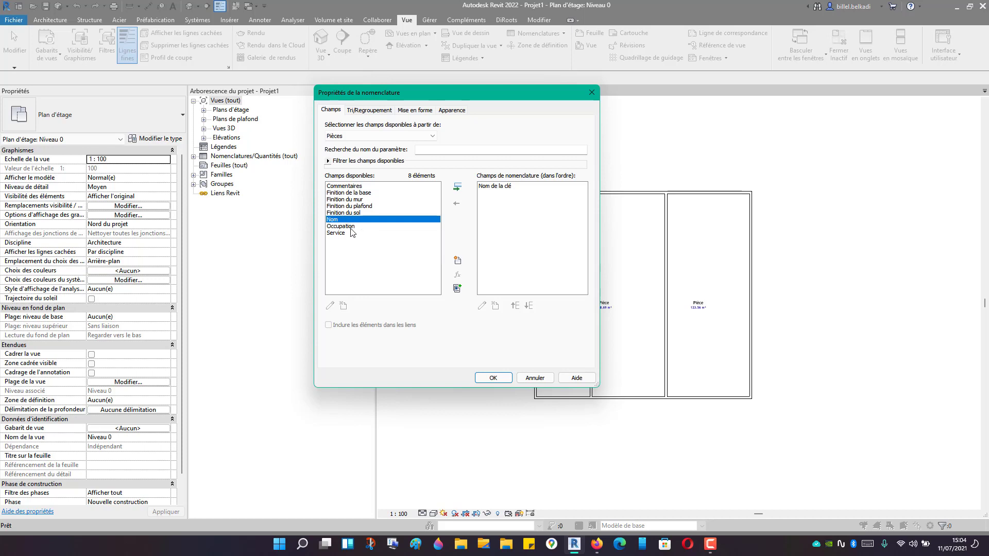
{"action": "left_click", "coordinate": [350, 228], "text": "shift"}
{"action": "left_click", "coordinate": [349, 234], "text": "shift"}
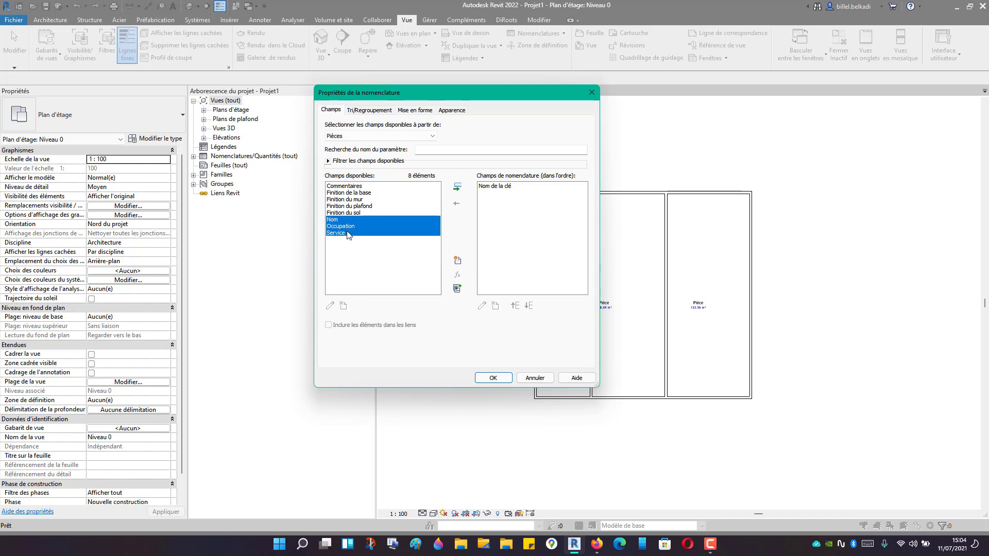
{"action": "left_click", "coordinate": [457, 188]}
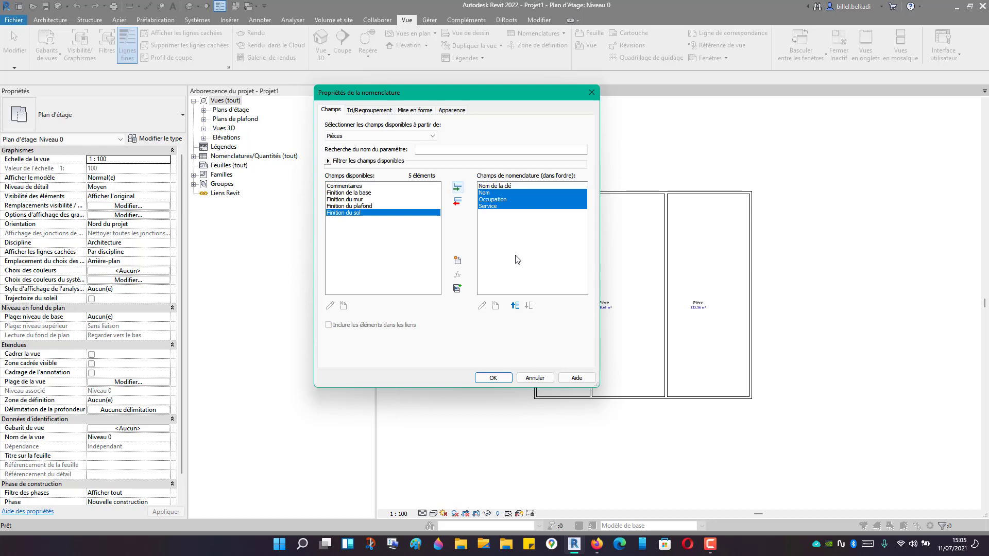
{"action": "left_click", "coordinate": [493, 379]}
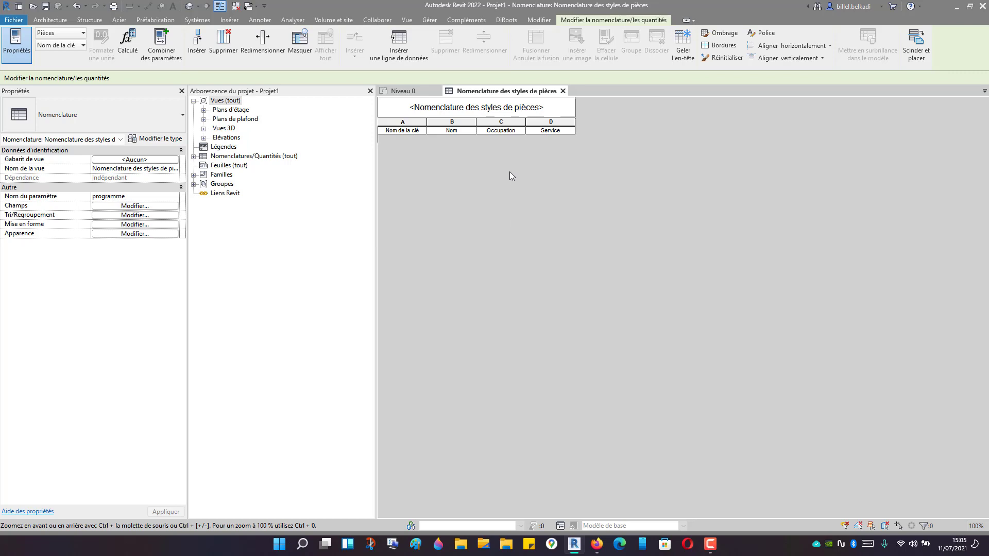
Step: Insert three data rows into the room style key schedule
{"action": "right_click", "coordinate": [463, 131]}
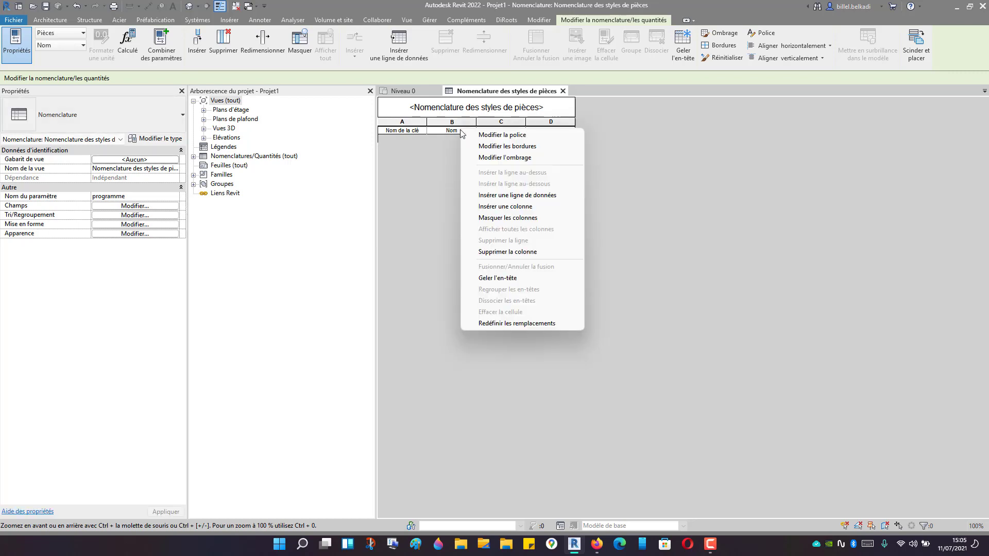
{"action": "left_click", "coordinate": [532, 196]}
{"action": "right_click", "coordinate": [483, 149]}
{"action": "left_click", "coordinate": [529, 214]}
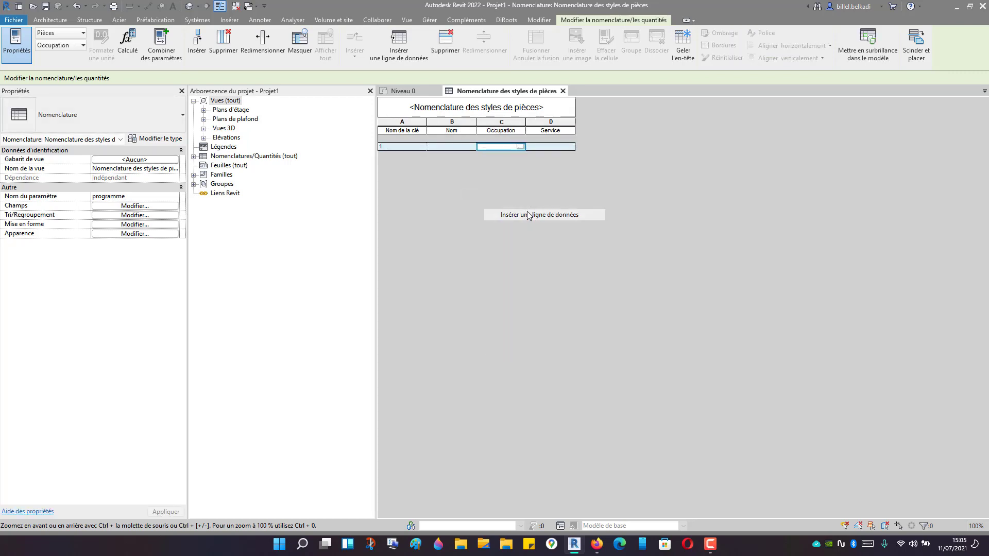
{"action": "right_click", "coordinate": [493, 155]}
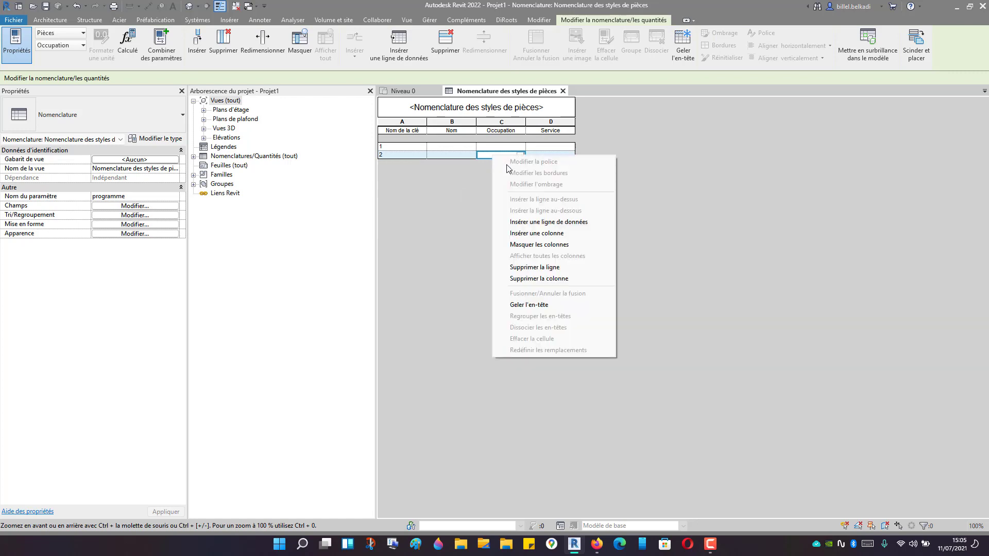
{"action": "left_click", "coordinate": [541, 222]}
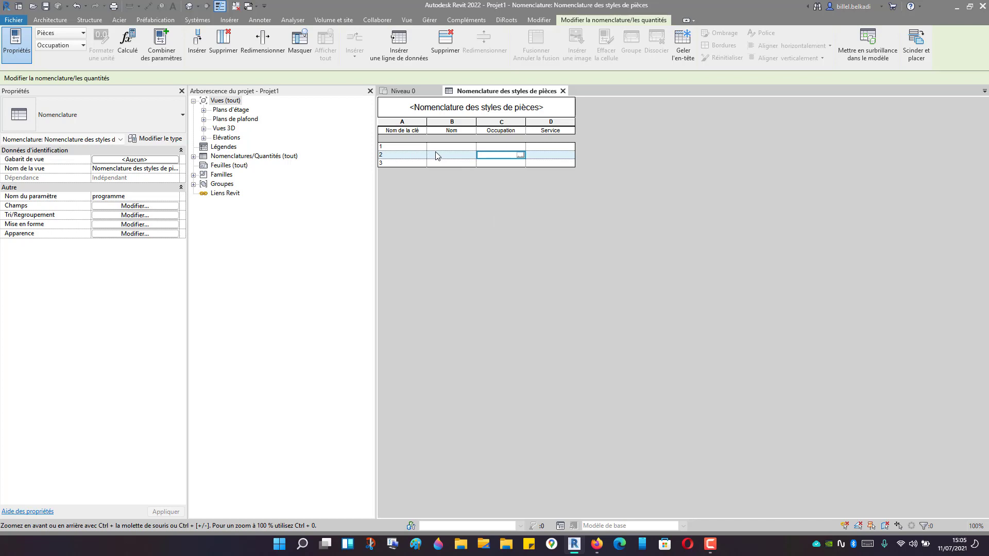
Step: Fill the first key row with key name "salle de pause", Nom "sdp", Occupation "prive" and Service "locaux personnels"
{"action": "left_click", "coordinate": [404, 148]}
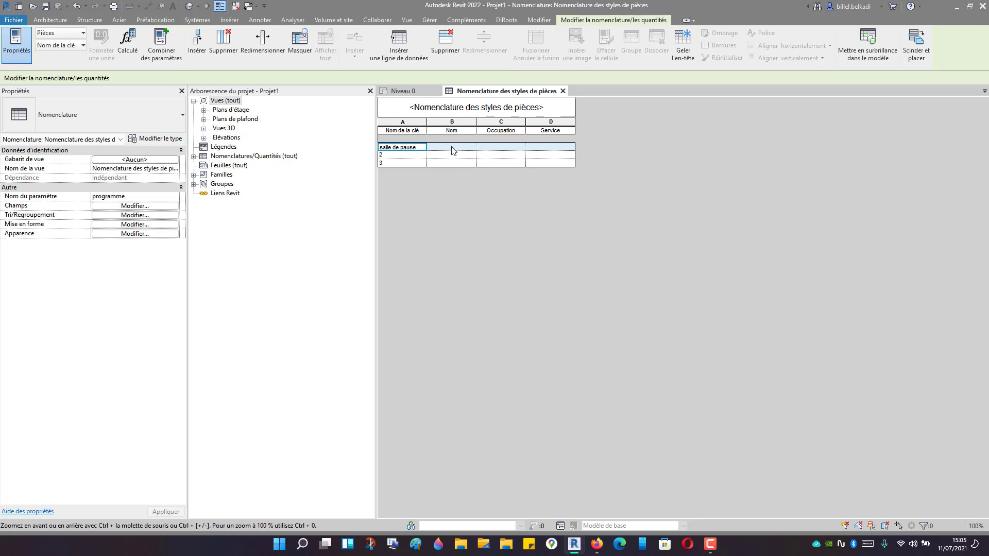
{"action": "left_click", "coordinate": [449, 162]}
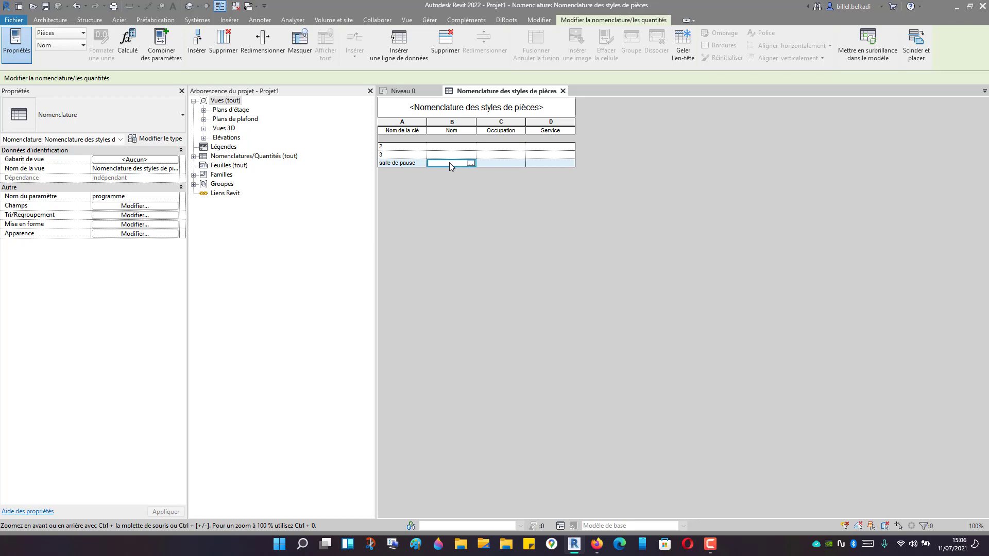
{"action": "type", "text": "sdp"}
{"action": "left_click", "coordinate": [500, 163]}
{"action": "type", "text": "p"}
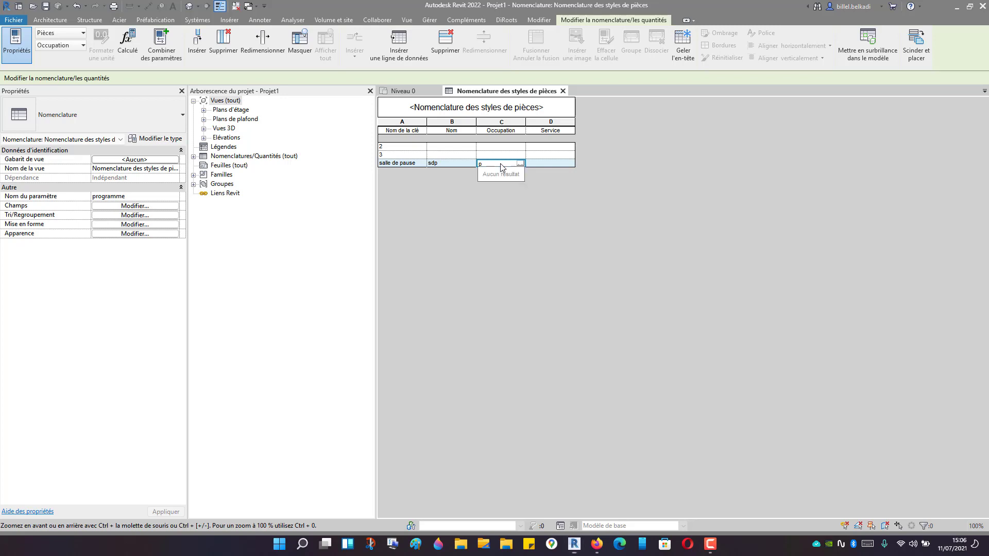
{"action": "type", "text": "rive"}
{"action": "left_click", "coordinate": [545, 165]}
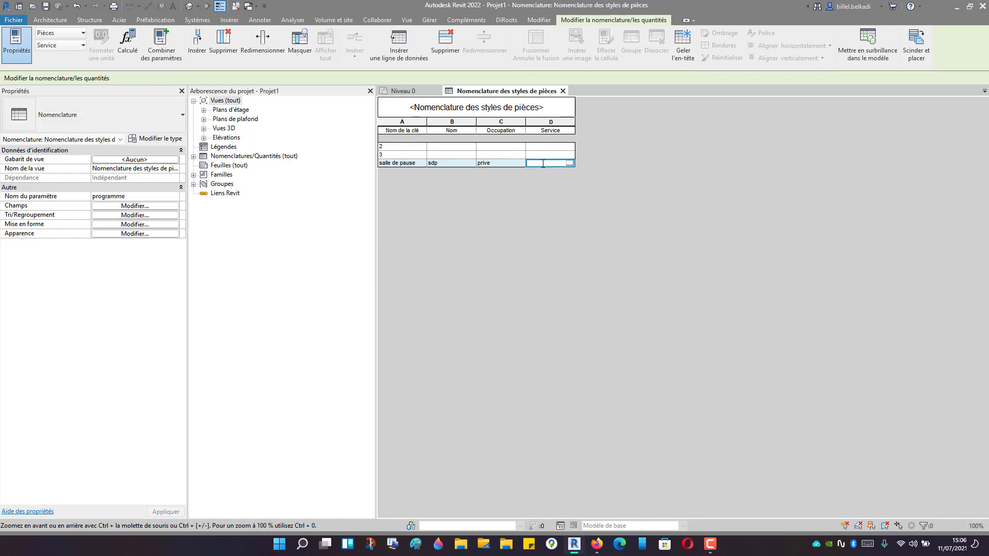
{"action": "type", "text": "i"}
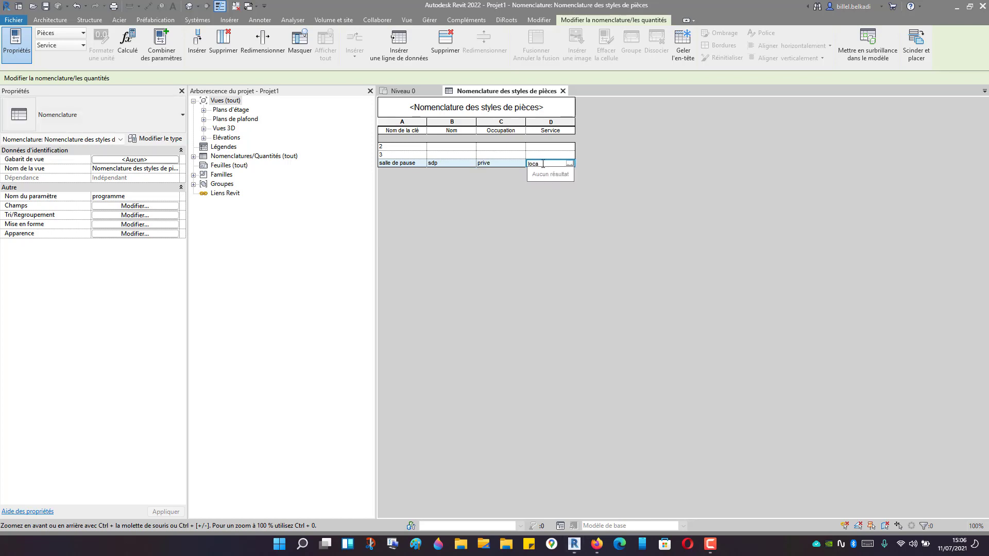
{"action": "type", "text": "ocaux personnels"}
{"action": "key", "text": "Return"}
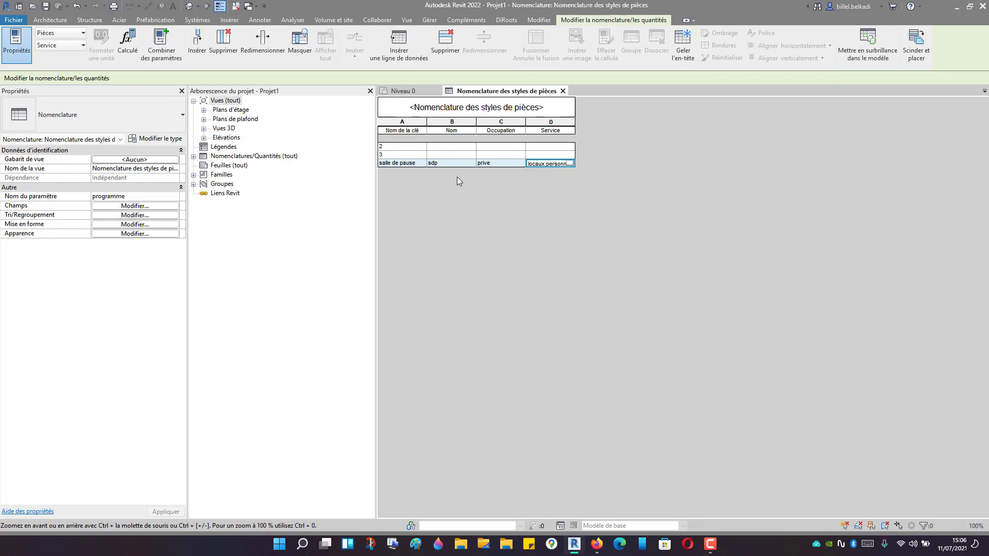
Step: Rename key 2 as "cabinet denaire" and set its Nom to "cdt"
{"action": "left_click", "coordinate": [402, 147]}
{"action": "type", "text": "ca"}
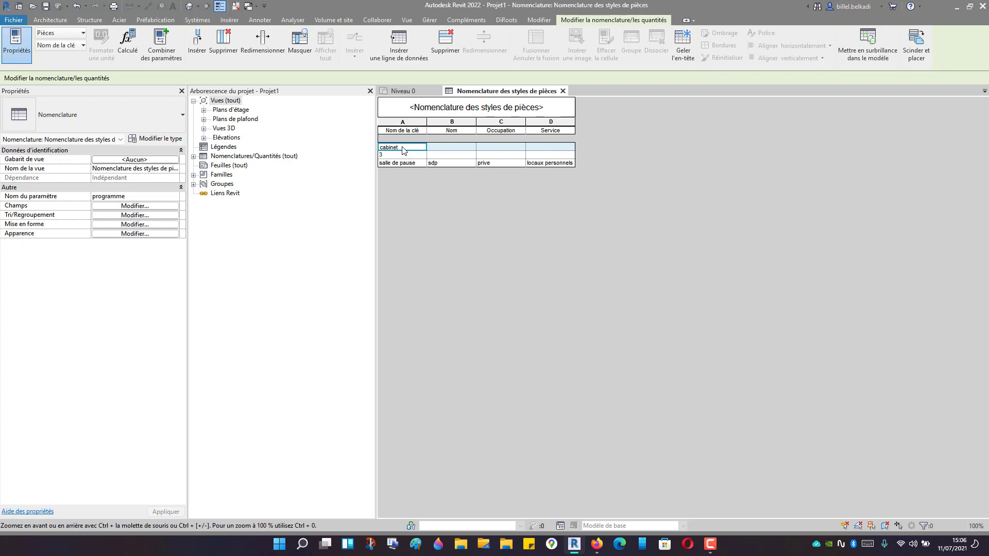
{"action": "type", "text": "binet denaire"}
{"action": "left_click", "coordinate": [443, 155]}
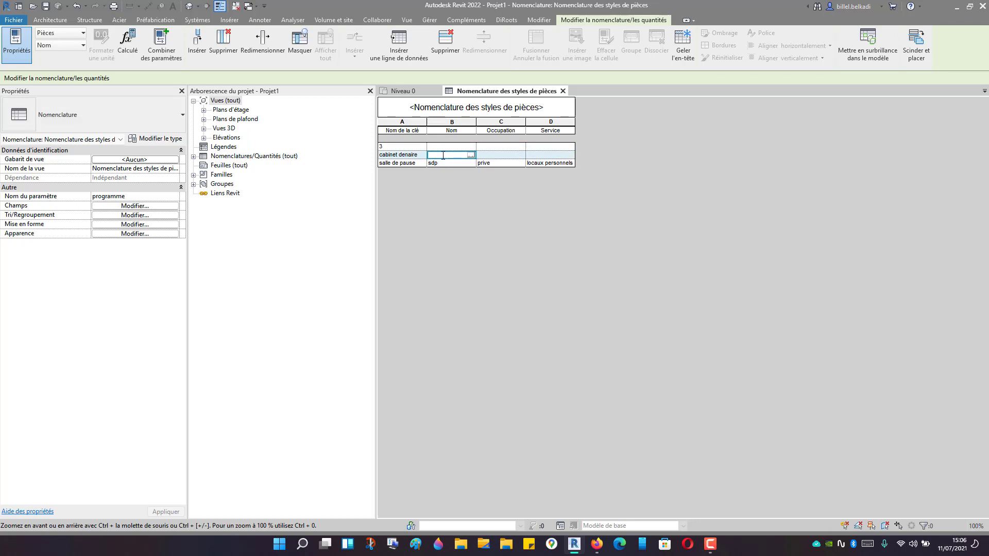
{"action": "type", "text": "s"}
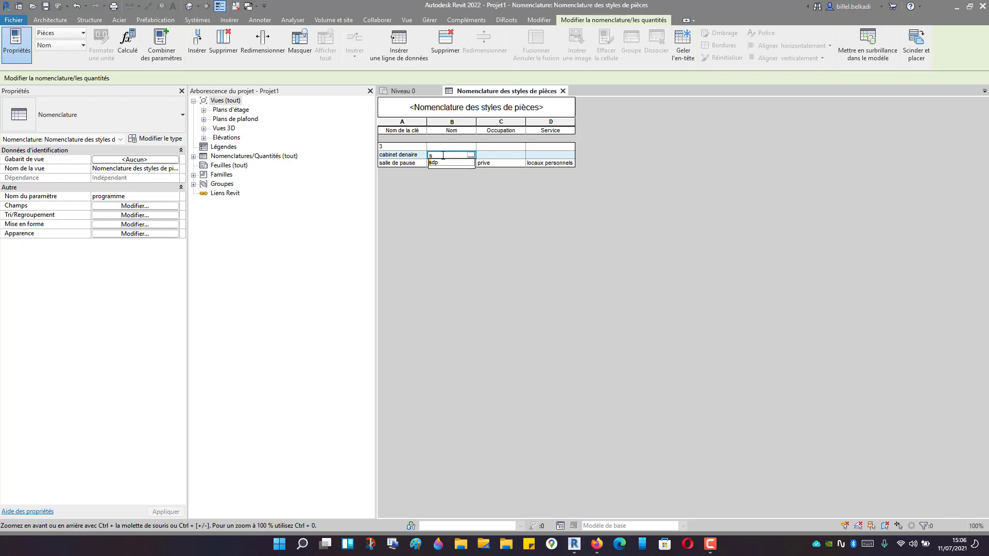
{"action": "type", "text": "dt"}
{"action": "key", "text": "BackSpace"}
{"action": "key", "text": "BackSpace"}
{"action": "key", "text": "BackSpace"}
{"action": "type", "text": "cd"}
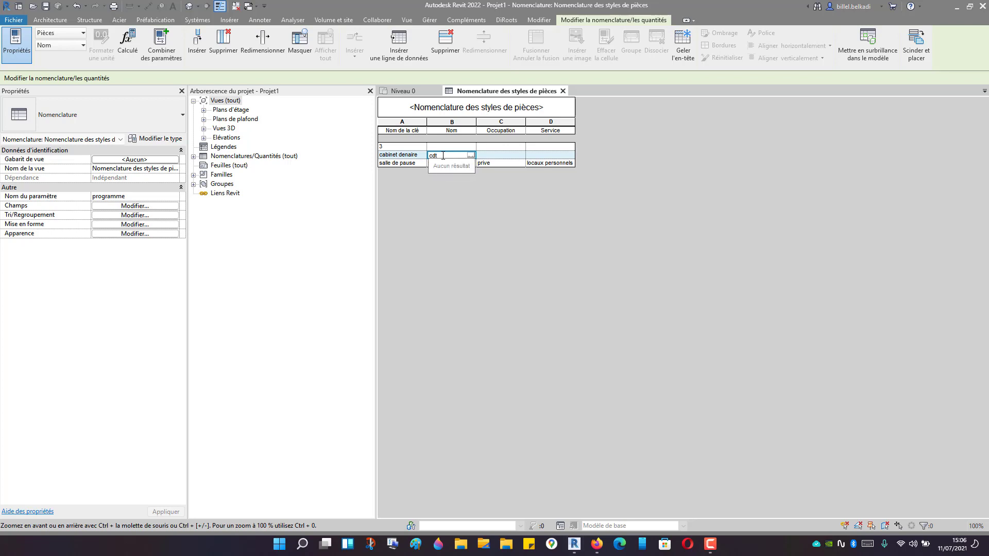
{"action": "type", "text": "t"}
Step: Set the "cabinet denaire" key's Occupation to "public pmr" and its Service to "medical"
{"action": "left_click", "coordinate": [505, 155]}
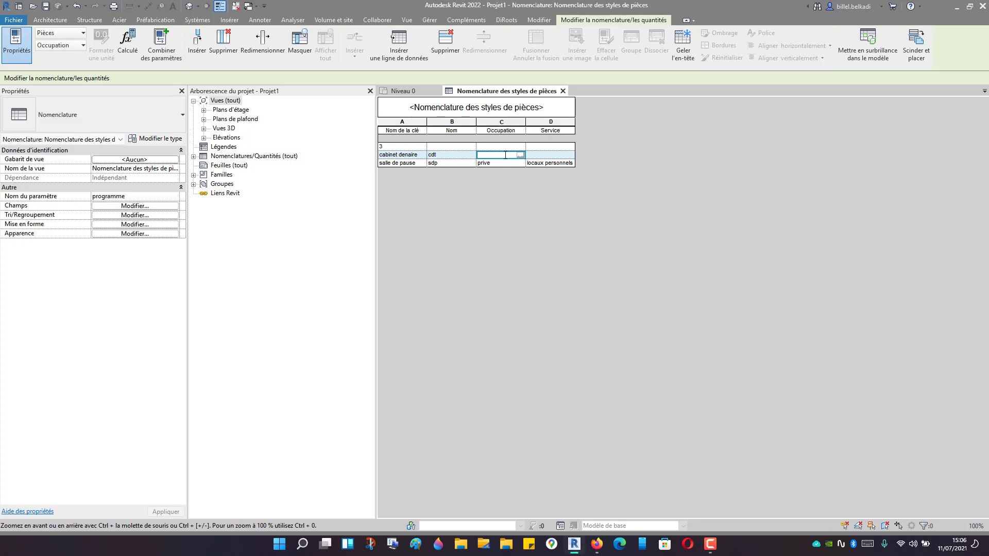
{"action": "type", "text": "public pmr"}
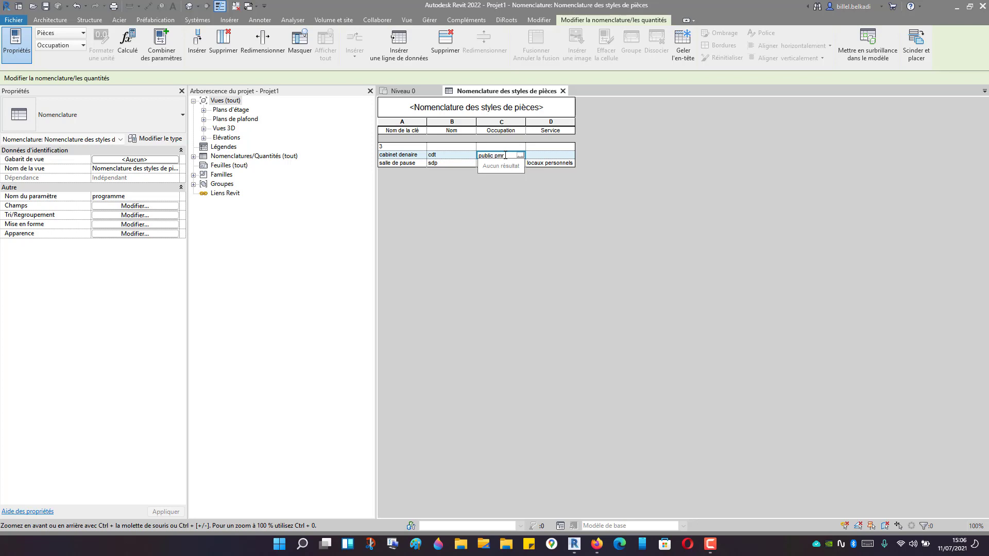
{"action": "left_click", "coordinate": [550, 155]}
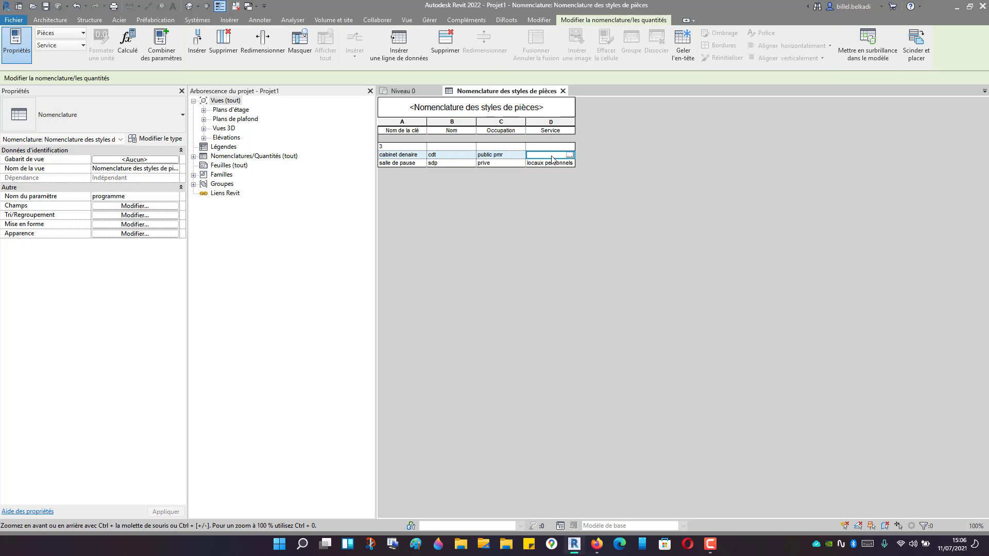
{"action": "type", "text": "medical"}
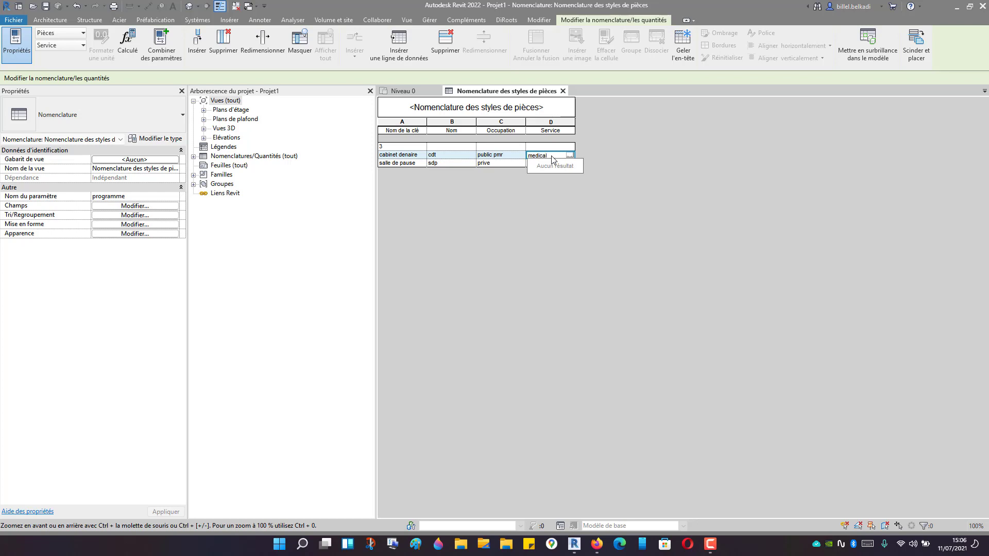
Step: Fill the remaining key row with key name "bureau", Nom "br", Occupation "prive" and Service "locaux personnels"
{"action": "left_click", "coordinate": [406, 149]}
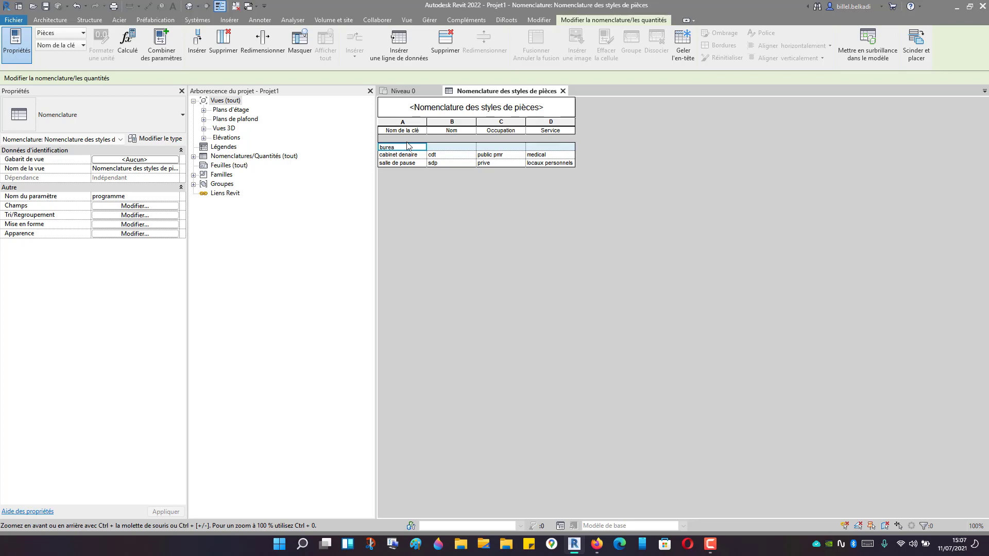
{"action": "left_click", "coordinate": [450, 149]}
{"action": "type", "text": "br"}
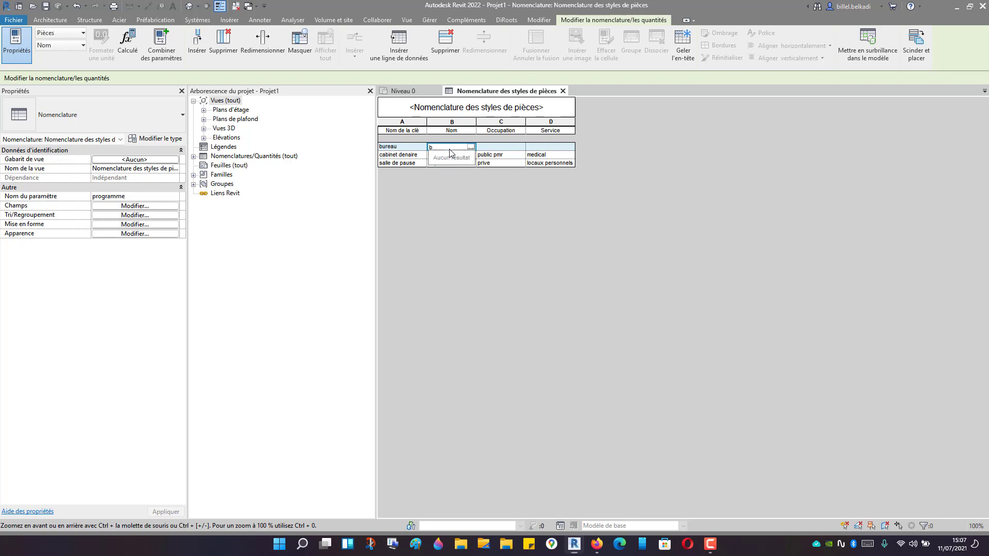
{"action": "left_click", "coordinate": [499, 148]}
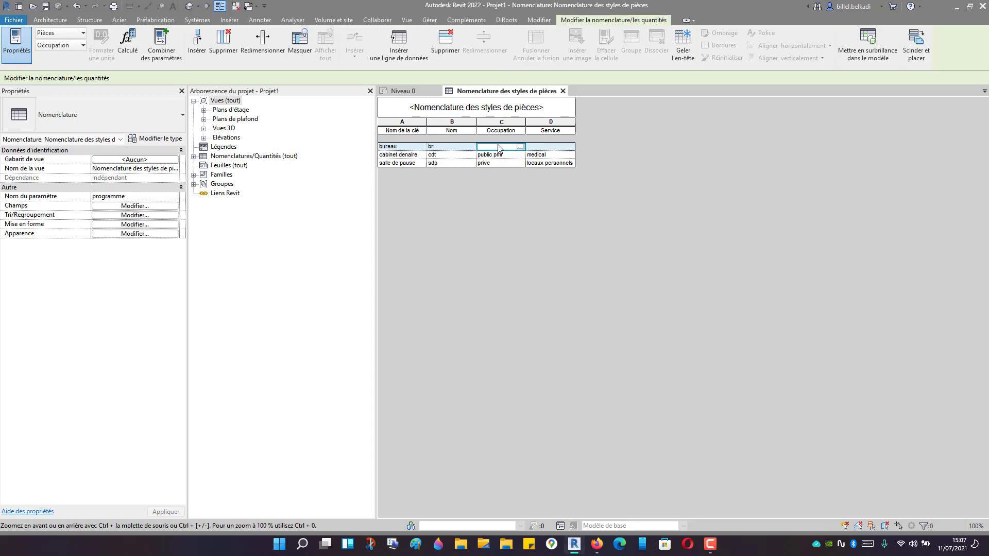
{"action": "type", "text": "prive"}
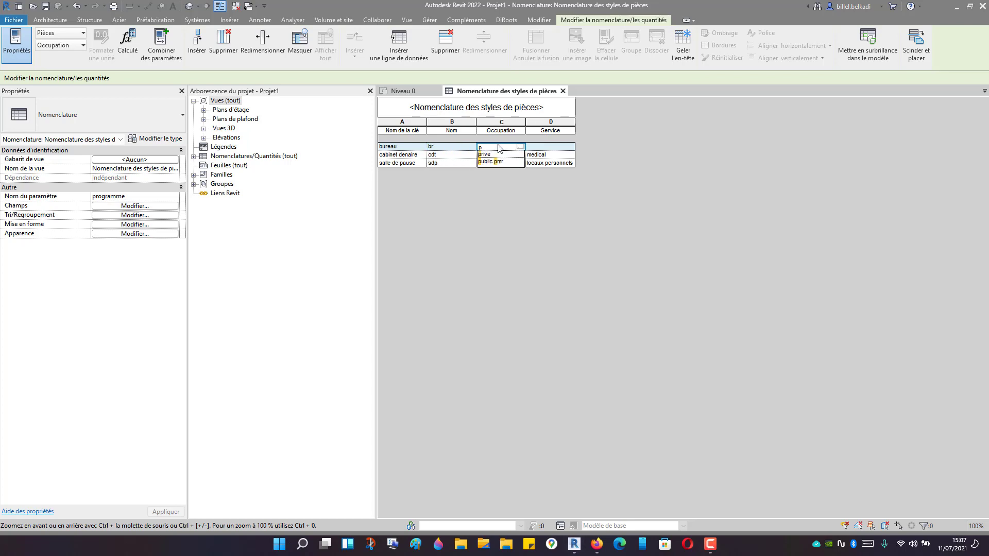
{"action": "left_click", "coordinate": [551, 163]}
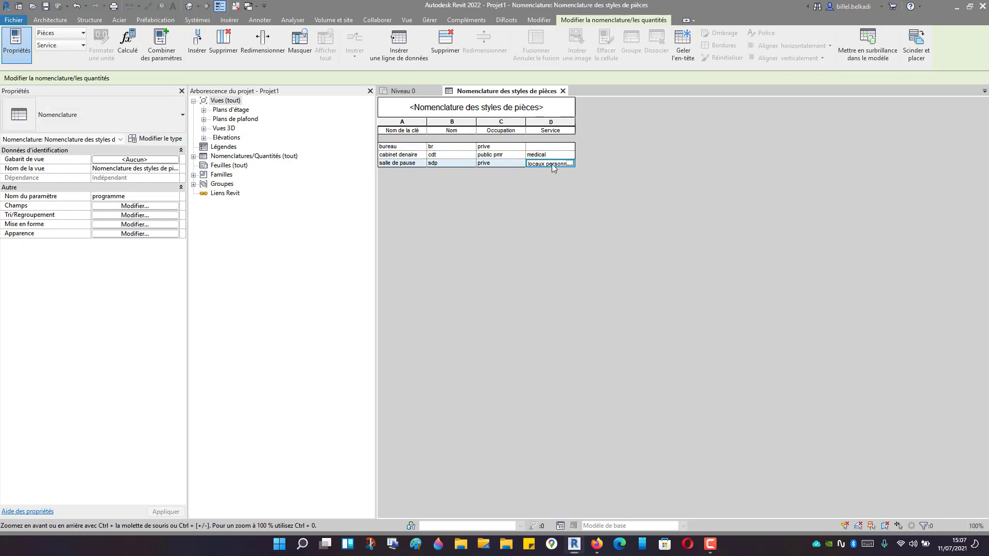
{"action": "left_click", "coordinate": [553, 165]}
{"action": "left_click", "coordinate": [549, 146]}
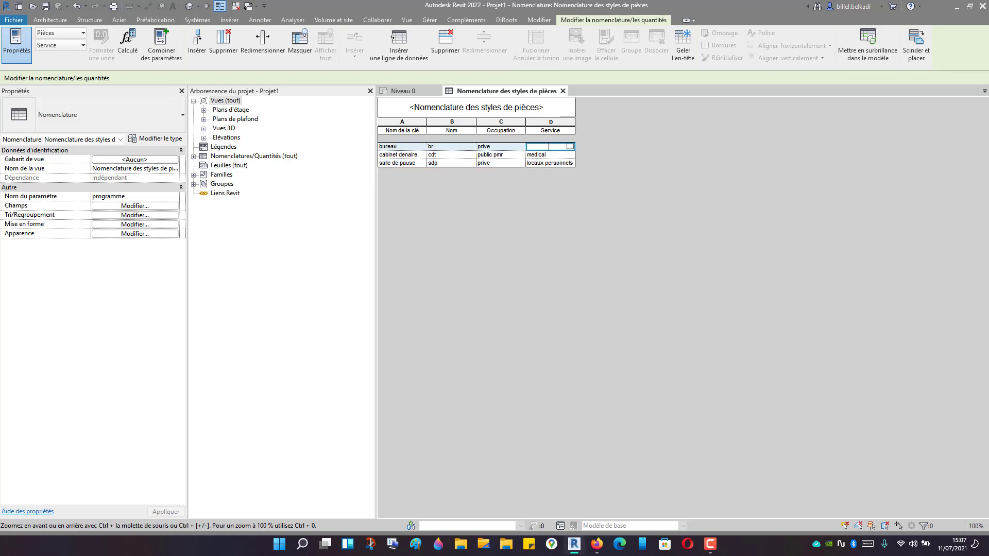
{"action": "type", "text": "locaux personnels"}
Step: In the Niveau 0 plan, set the leftmost room's programme to "bureau" and check its Occupation and Service properties
{"action": "left_click", "coordinate": [406, 93]}
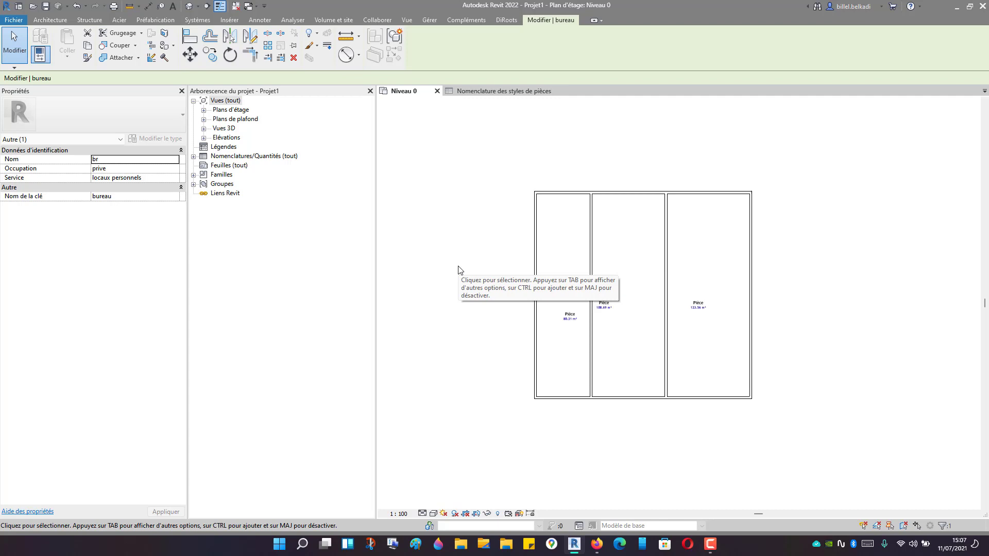
{"action": "left_click", "coordinate": [566, 314]}
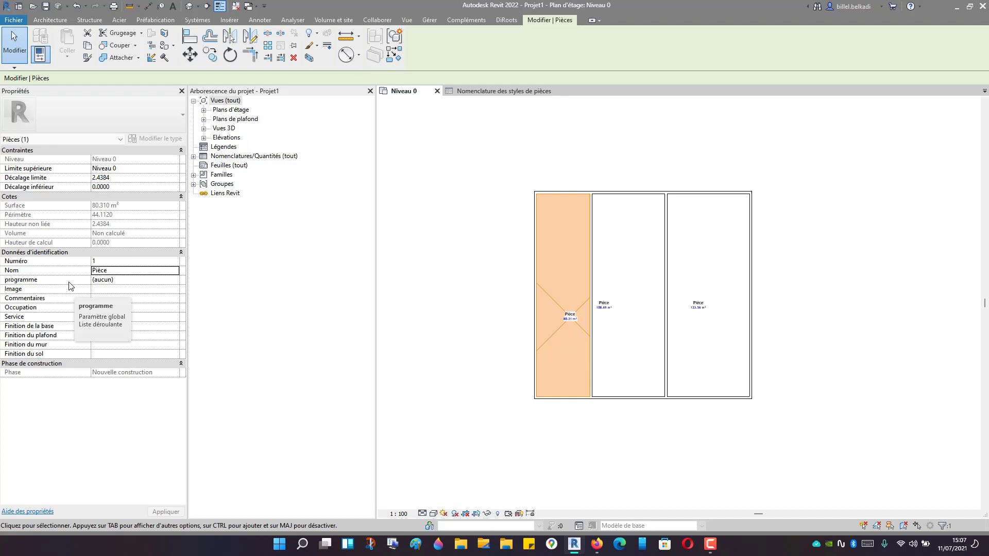
{"action": "scroll", "coordinate": [609, 330], "scroll_direction": "up", "scroll_amount": 2}
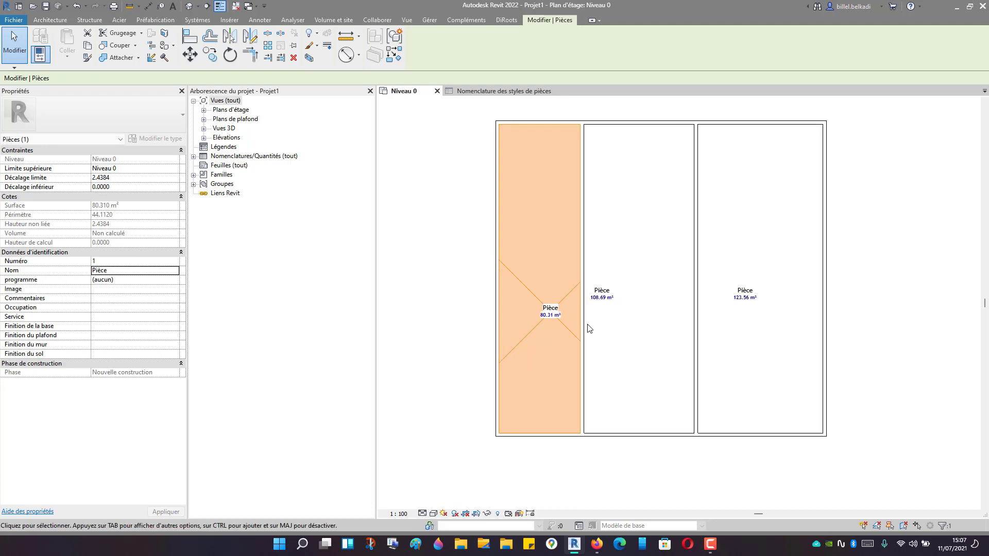
{"action": "left_click", "coordinate": [133, 279]}
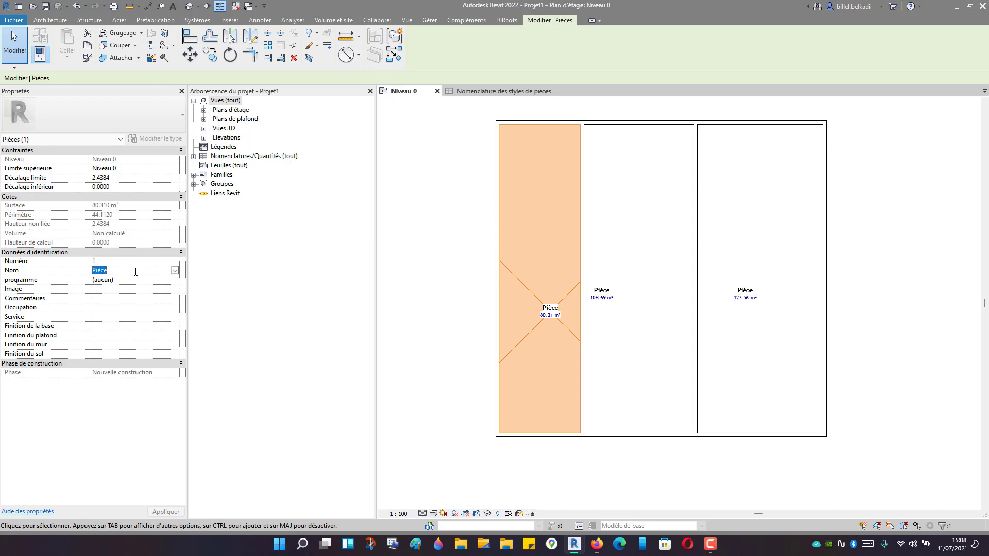
{"action": "left_click", "coordinate": [174, 281]}
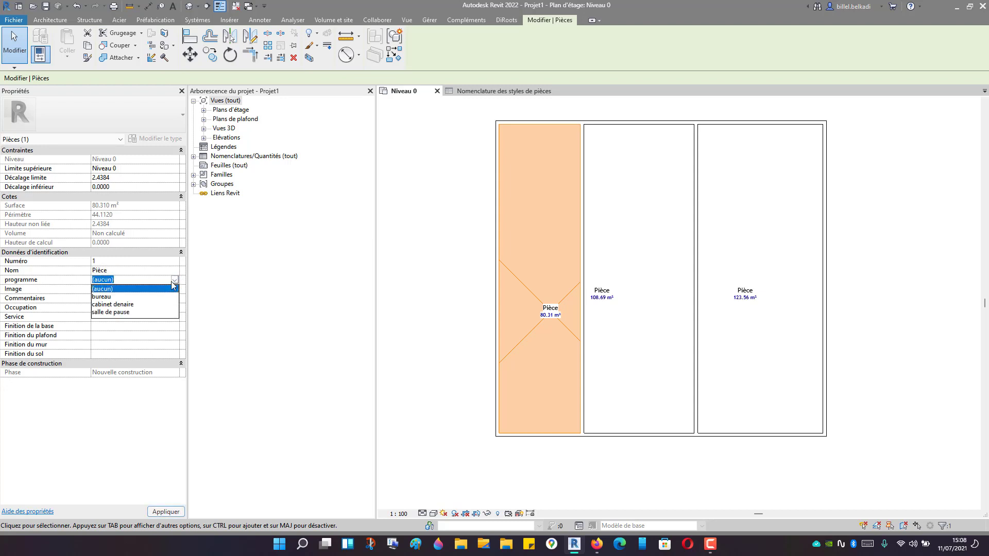
{"action": "left_click", "coordinate": [109, 297]}
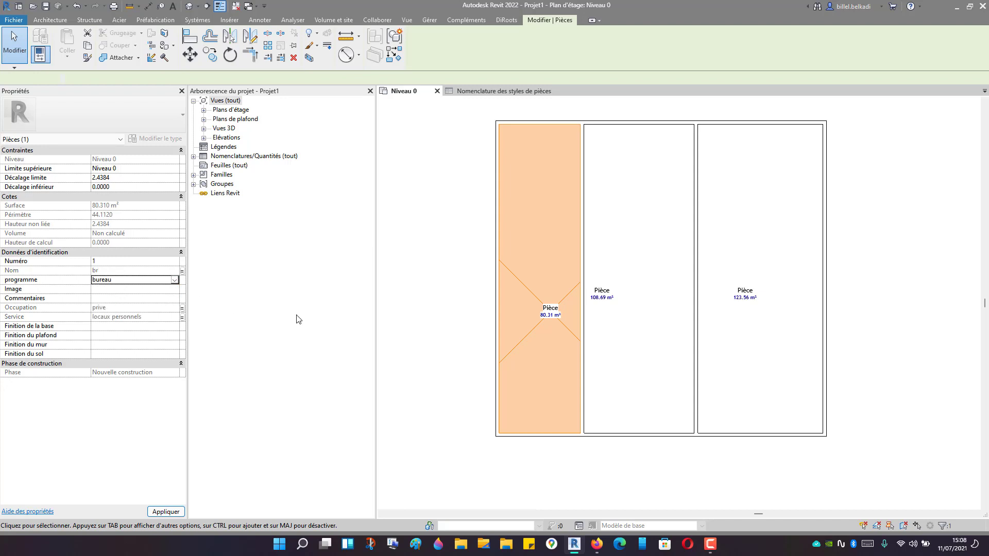
{"action": "scroll", "coordinate": [551, 311], "scroll_direction": "up", "scroll_amount": 4}
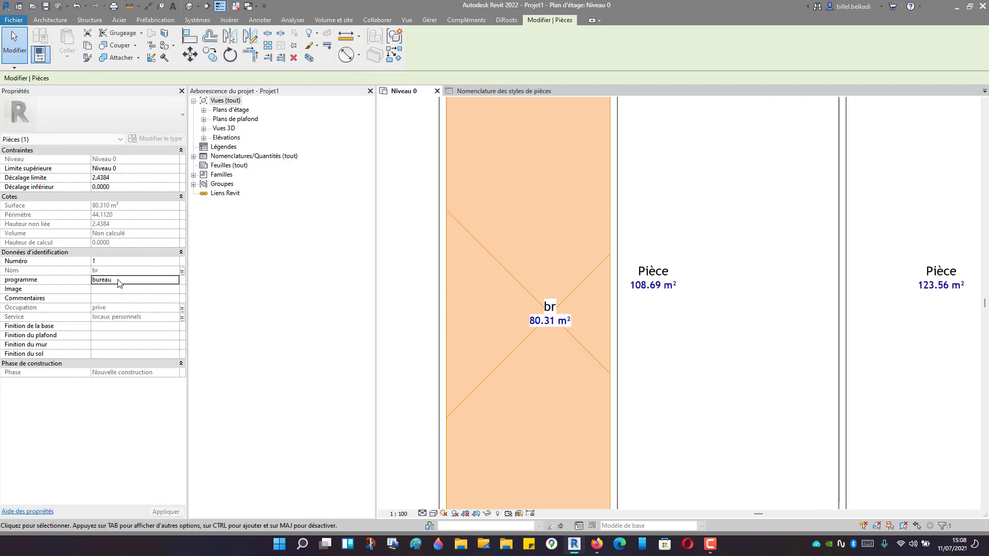
{"action": "left_click", "coordinate": [413, 276]}
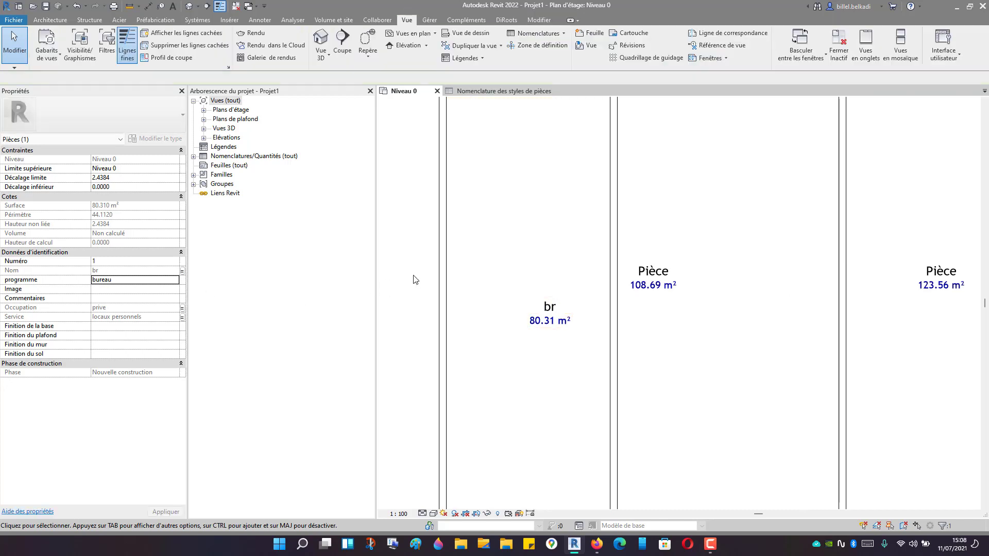
{"action": "left_click", "coordinate": [536, 304]}
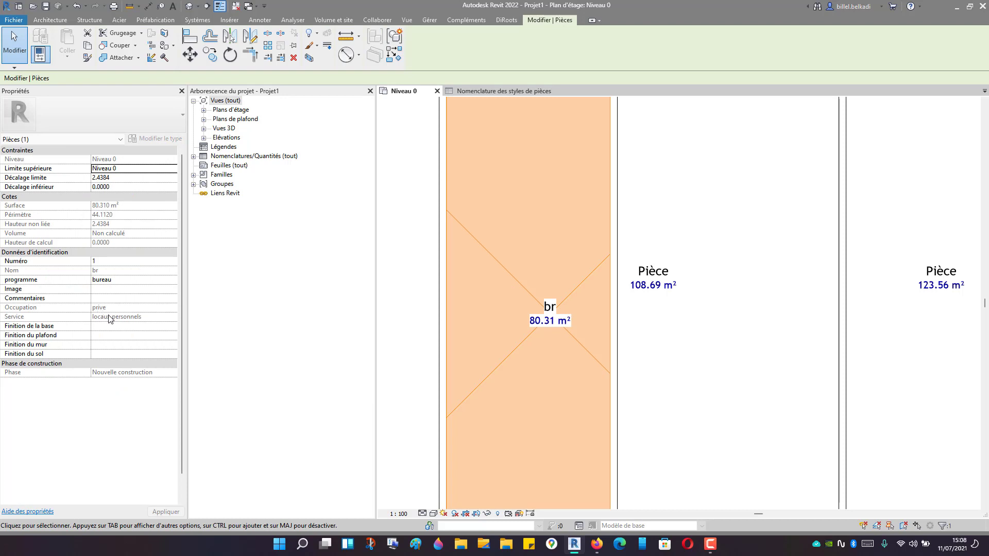
{"action": "mouse_move", "coordinate": [86, 308]}
Step: Set the middle room's programme to "cabinet denaire" and deselect the room
{"action": "scroll", "coordinate": [496, 298], "scroll_direction": "down", "scroll_amount": 3}
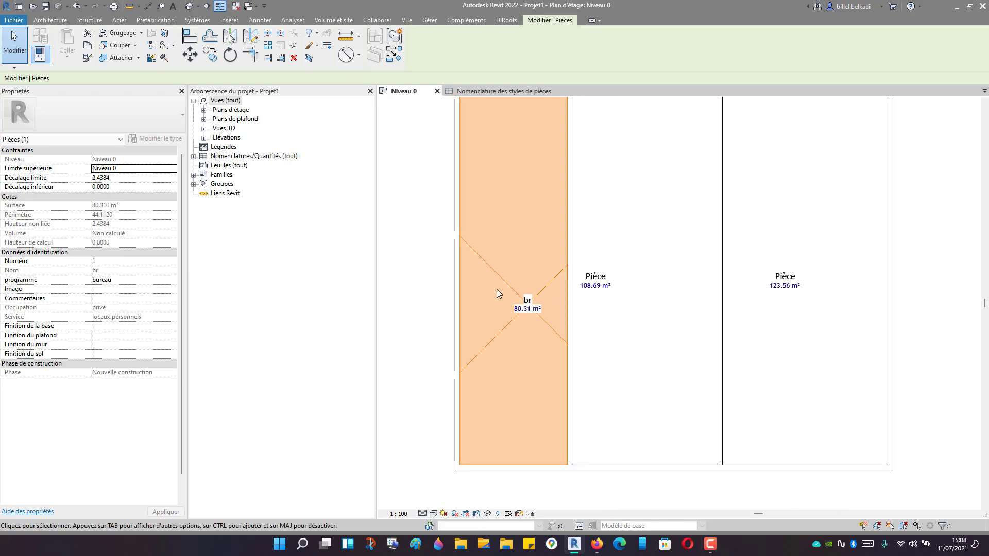
{"action": "left_click", "coordinate": [599, 260]}
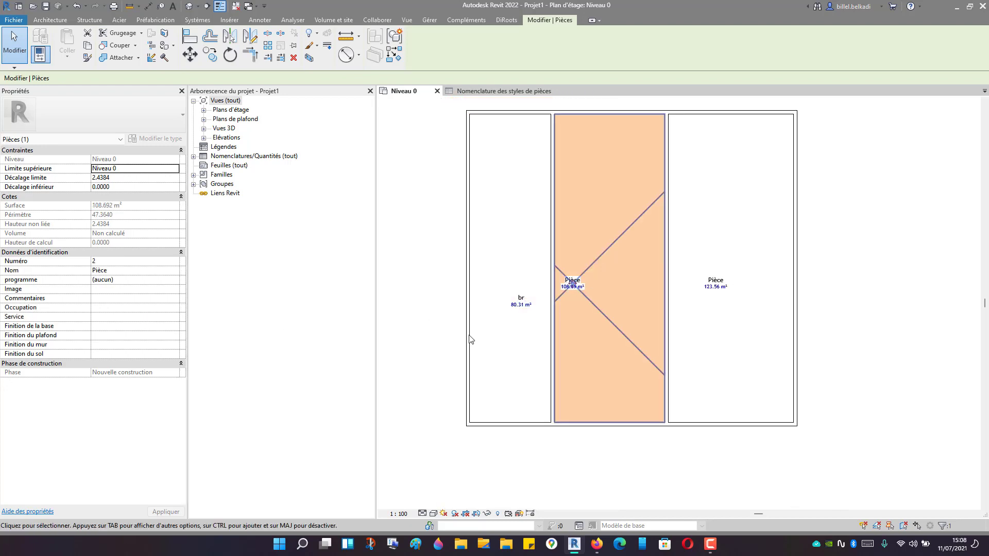
{"action": "left_click", "coordinate": [135, 280]}
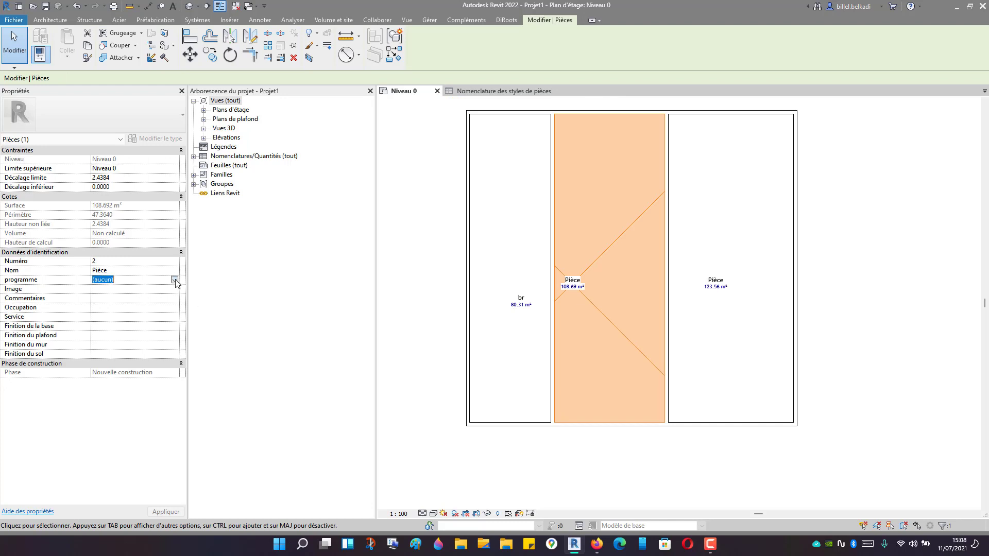
{"action": "left_click", "coordinate": [175, 280]}
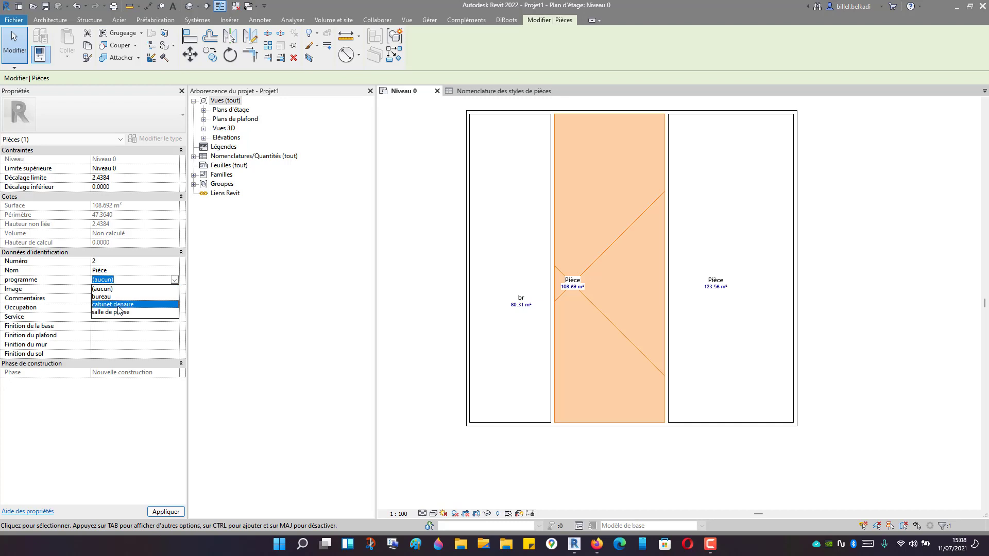
{"action": "left_click", "coordinate": [118, 305]}
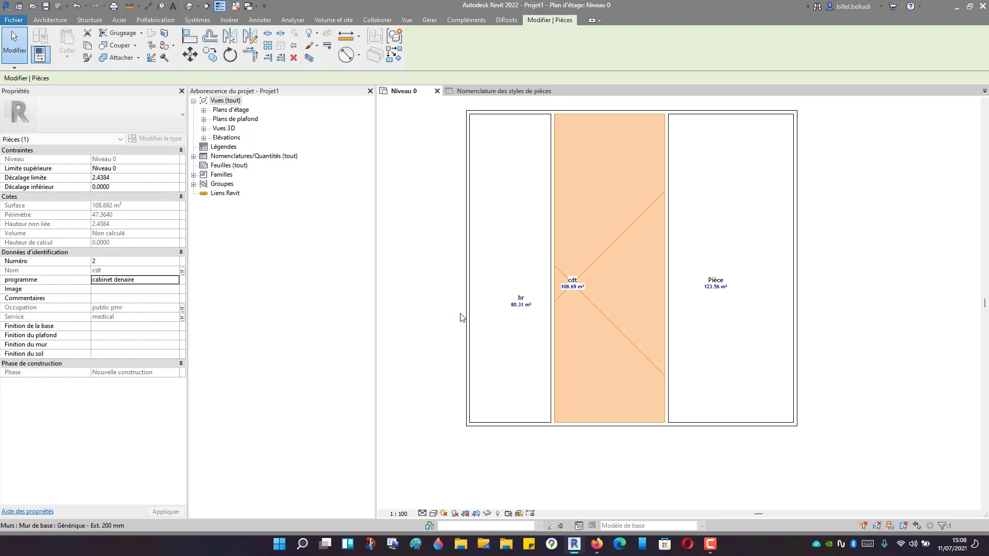
{"action": "left_click", "coordinate": [418, 314]}
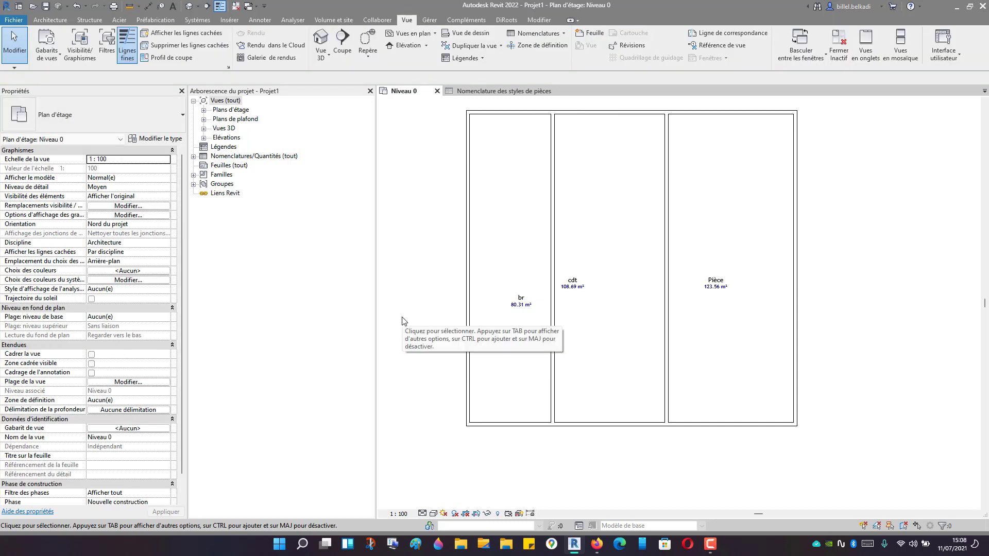
Step: Set the rightmost room's programme to "salle de pause" in the Niveau 0 plan and deselect the room
{"action": "left_click", "coordinate": [601, 255]}
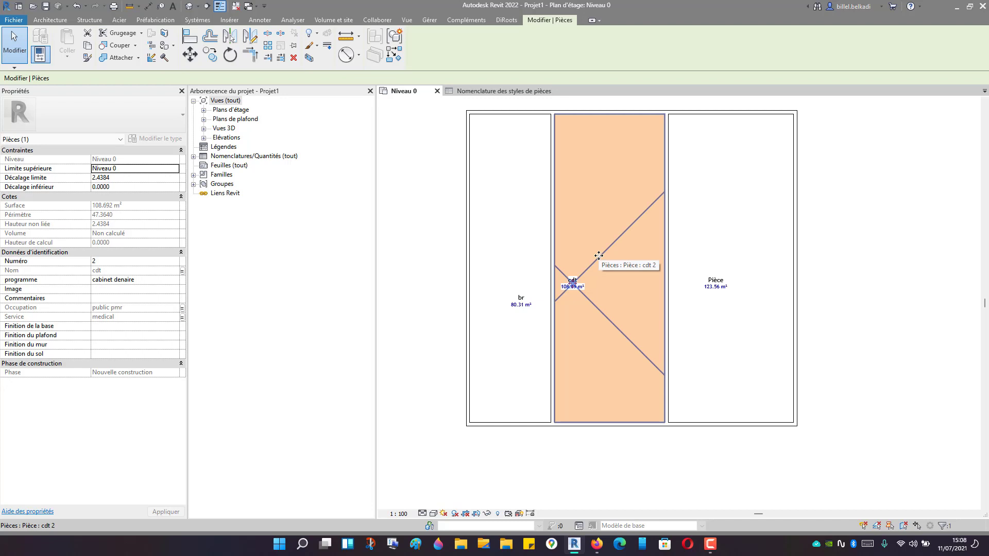
{"action": "left_click", "coordinate": [740, 264]}
{"action": "left_click", "coordinate": [175, 283]}
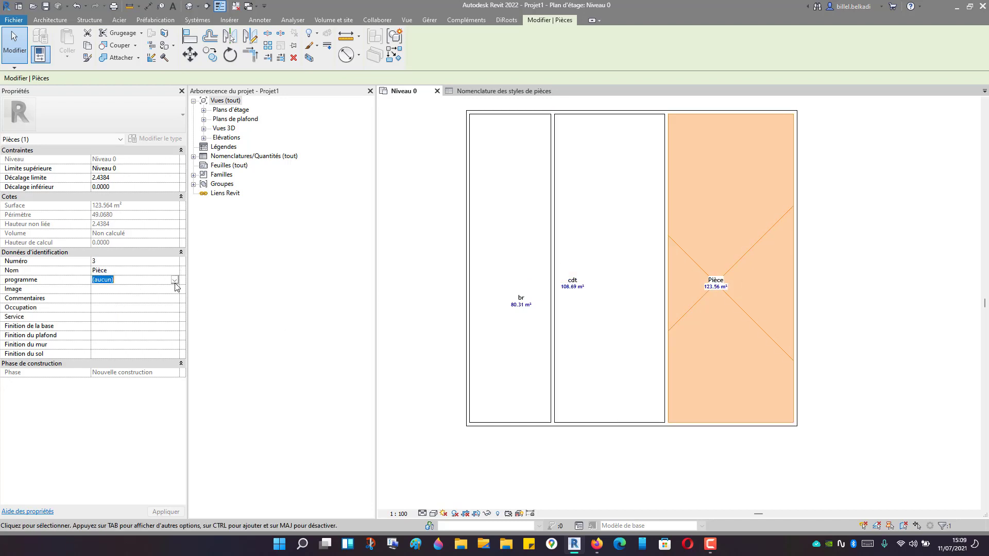
{"action": "left_click", "coordinate": [175, 281]}
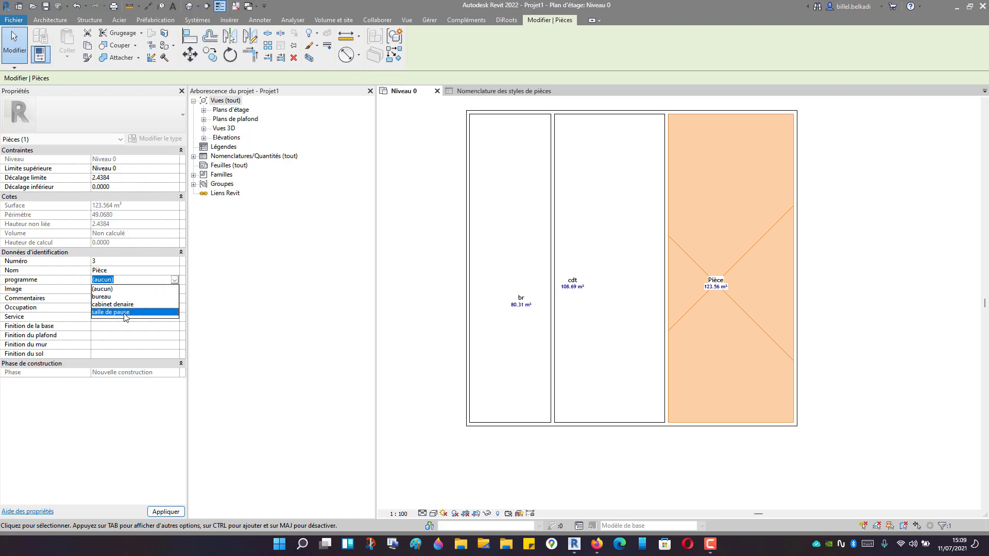
{"action": "left_click", "coordinate": [124, 312]}
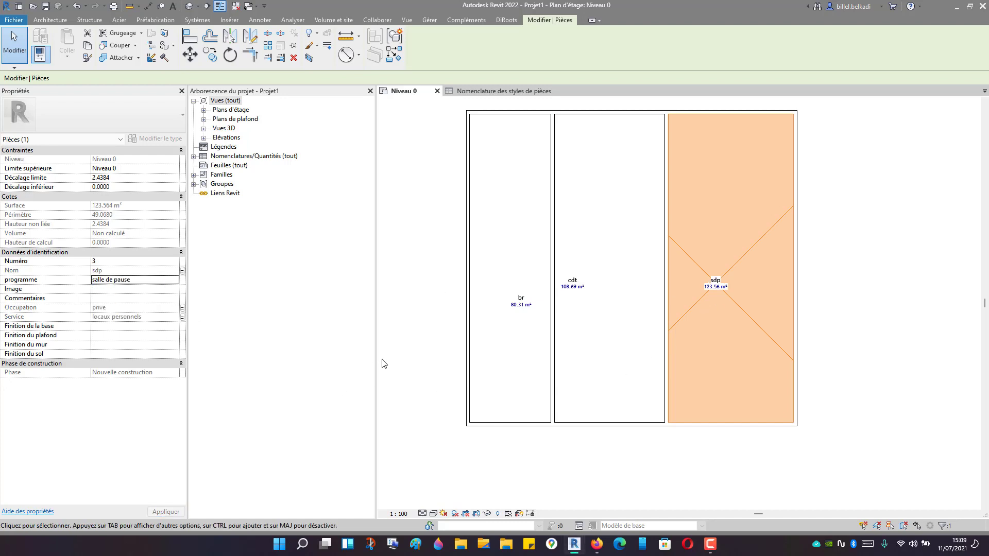
{"action": "left_click", "coordinate": [420, 305]}
{"action": "scroll", "coordinate": [698, 383], "scroll_direction": "down", "scroll_amount": 1}
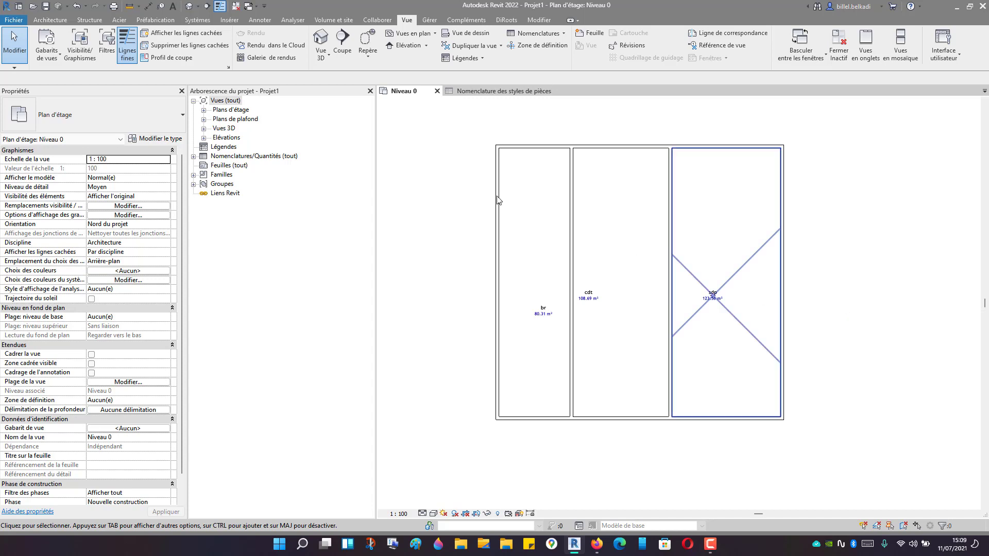
Step: Open the recent model AT-BSG-02-07-20-A and inspect the room tags around the PAN room in plan 00
{"action": "left_click", "coordinate": [19, 6]}
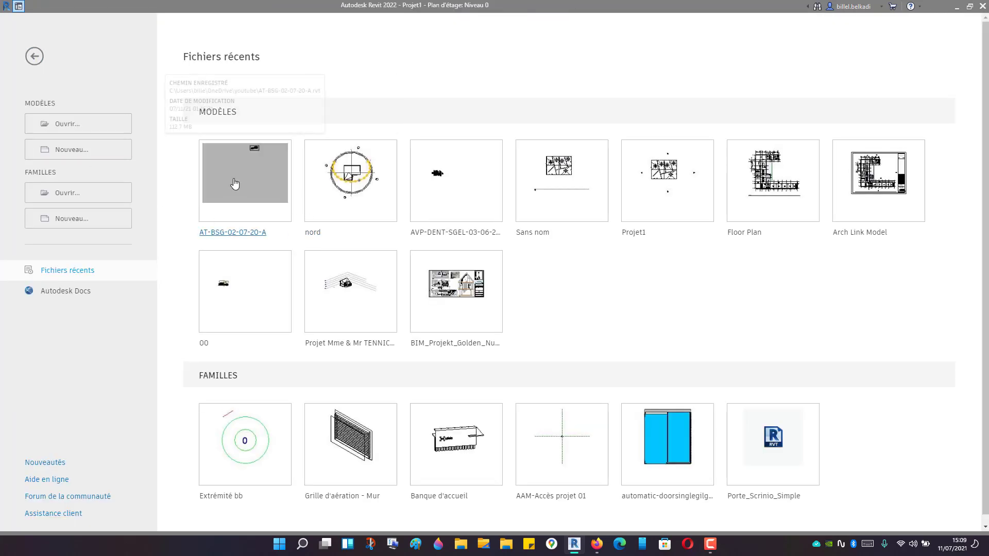
{"action": "key", "text": "ctrl+d"}
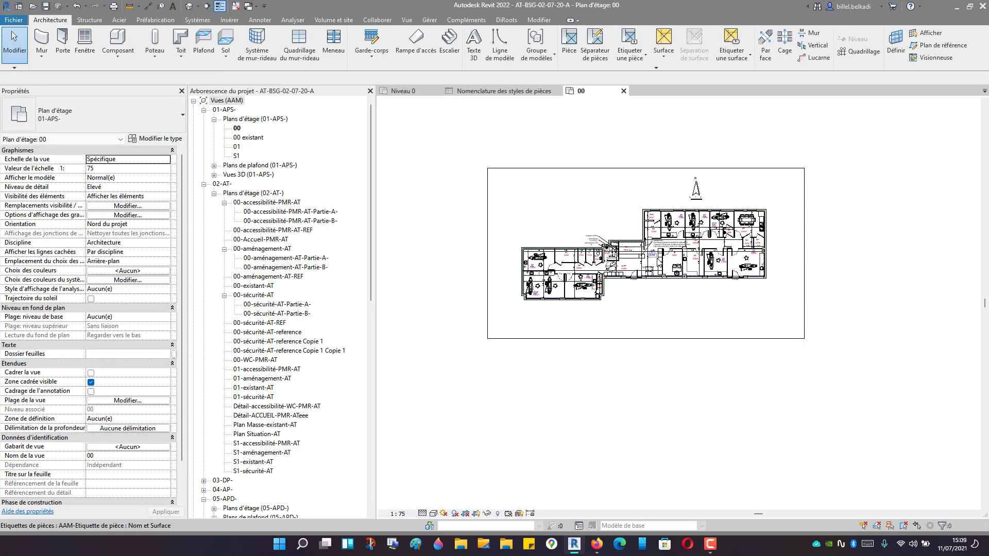
{"action": "scroll", "coordinate": [654, 300], "scroll_direction": "up", "scroll_amount": 1}
{"action": "middle_click_drag", "start_coordinate": [660, 306], "coordinate": [646, 337]}
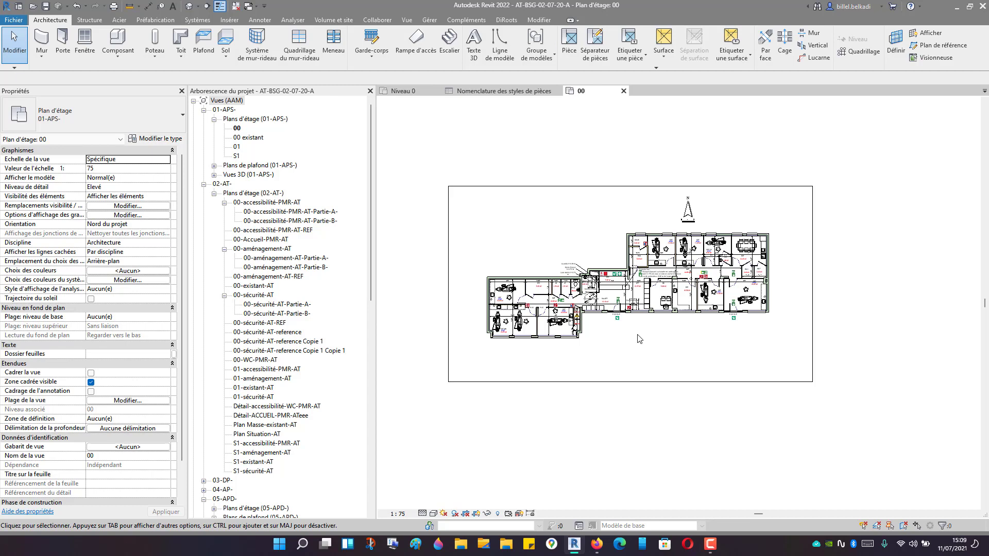
{"action": "scroll", "coordinate": [631, 260], "scroll_direction": "up", "scroll_amount": 3}
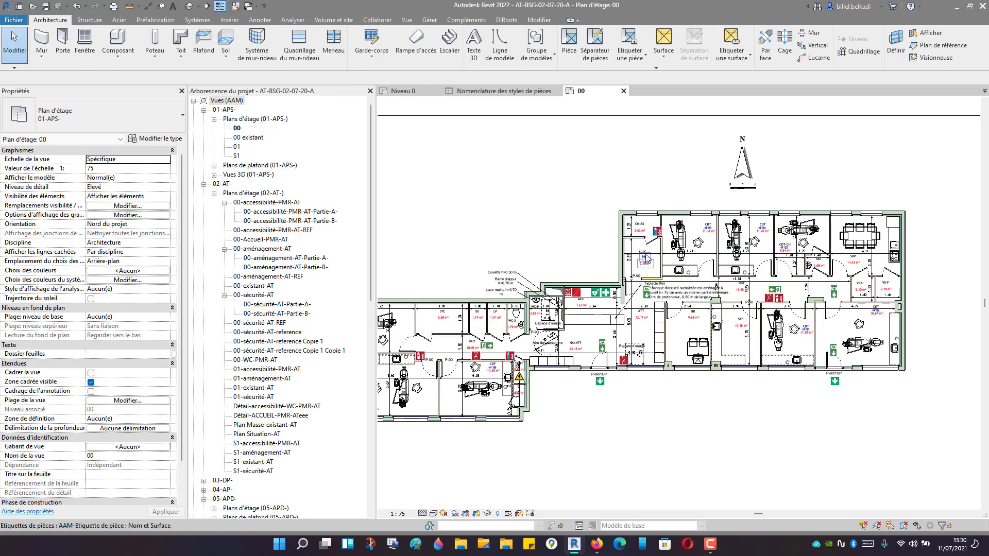
{"action": "scroll", "coordinate": [653, 258], "scroll_direction": "up", "scroll_amount": 2}
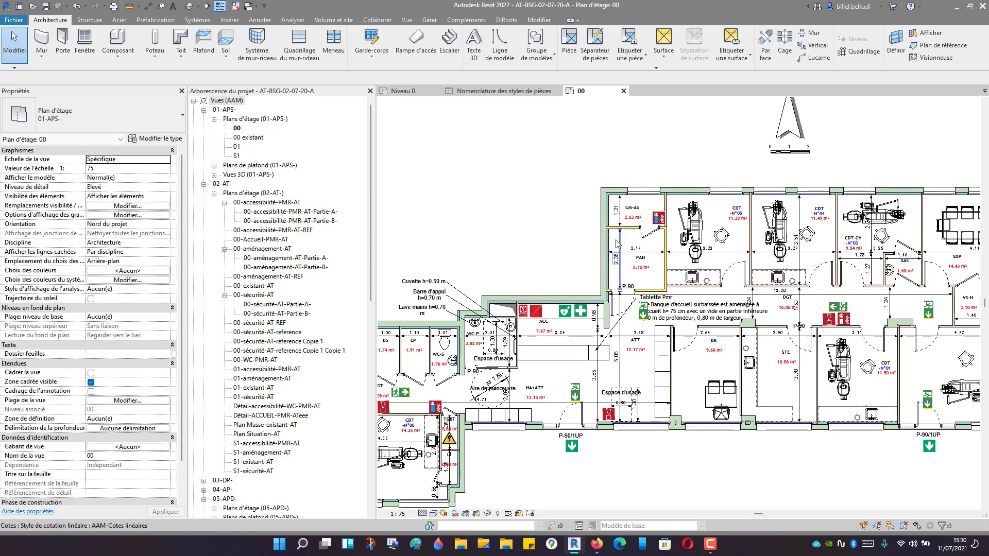
{"action": "scroll", "coordinate": [623, 249], "scroll_direction": "up", "scroll_amount": 4}
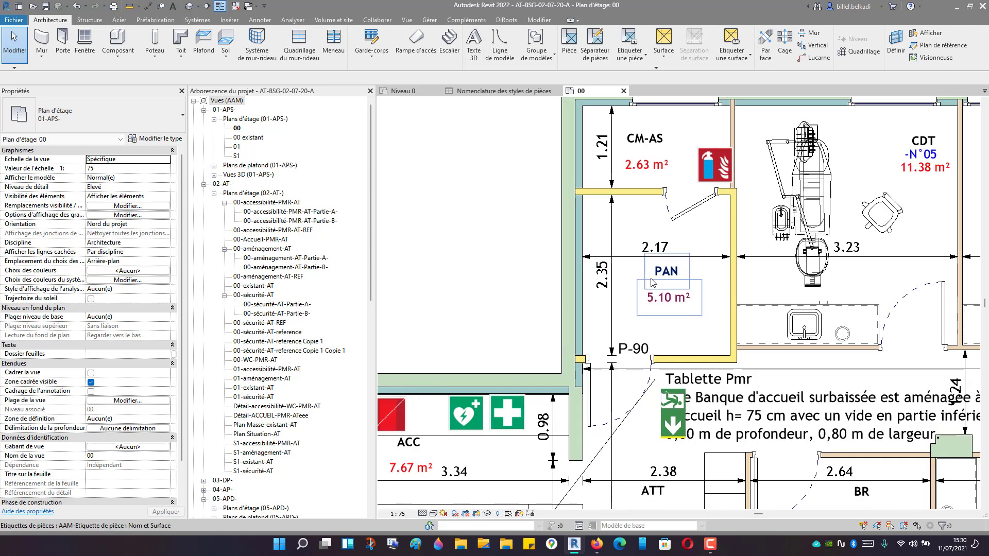
{"action": "scroll", "coordinate": [663, 251], "scroll_direction": "down", "scroll_amount": 1}
Step: Open the "AAM-programmation des pièces" key schedule from the Table de valeurs group to review its room keys
{"action": "scroll", "coordinate": [281, 341], "scroll_direction": "down", "scroll_amount": 5}
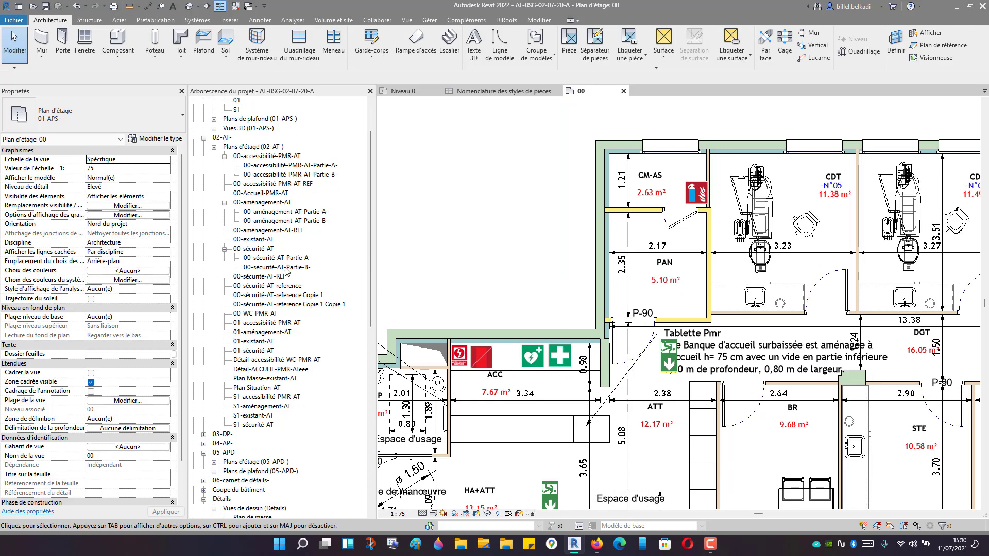
{"action": "scroll", "coordinate": [281, 341], "scroll_direction": "down", "scroll_amount": 1}
{"action": "scroll", "coordinate": [240, 292], "scroll_direction": "down", "scroll_amount": 2}
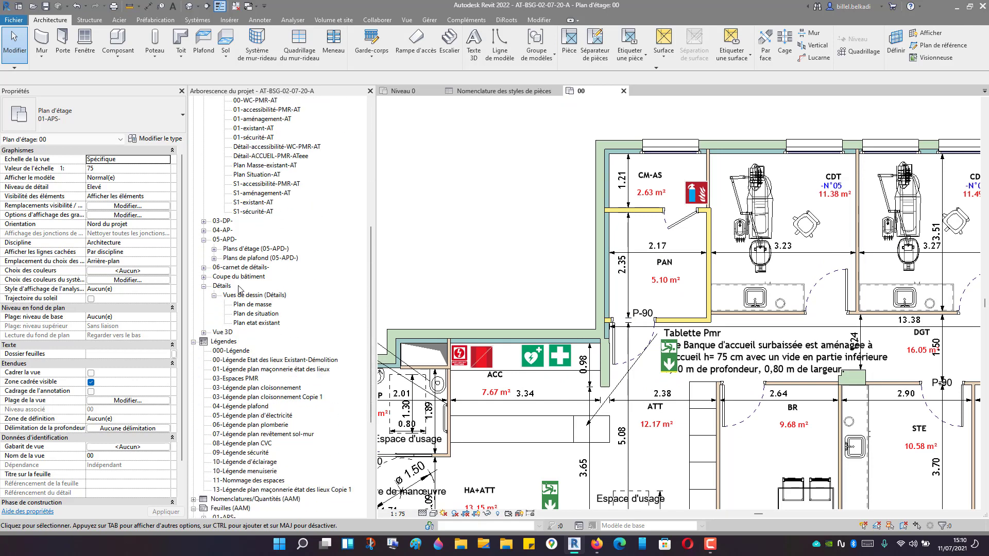
{"action": "scroll", "coordinate": [250, 295], "scroll_direction": "down", "scroll_amount": 2}
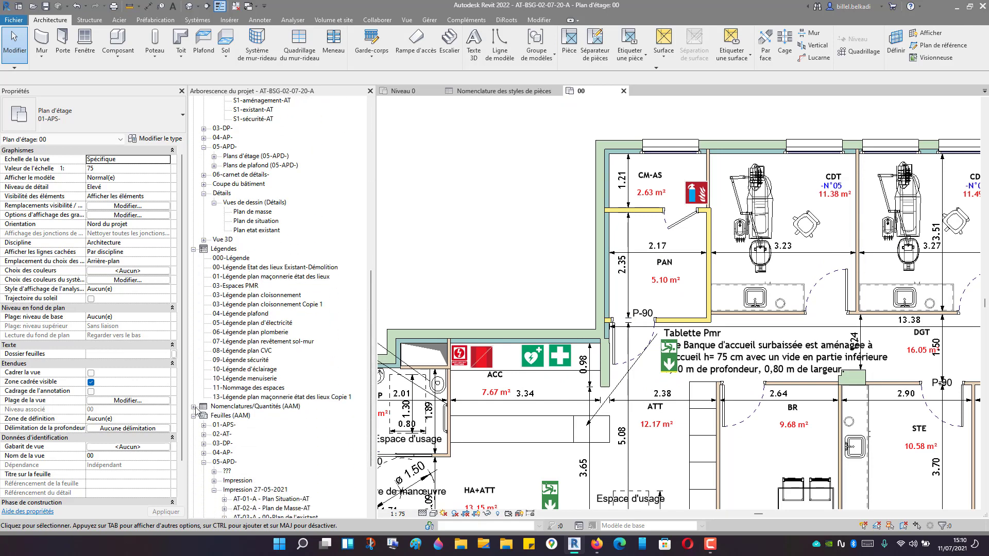
{"action": "left_click", "coordinate": [194, 407]}
{"action": "scroll", "coordinate": [214, 381], "scroll_direction": "down", "scroll_amount": 2}
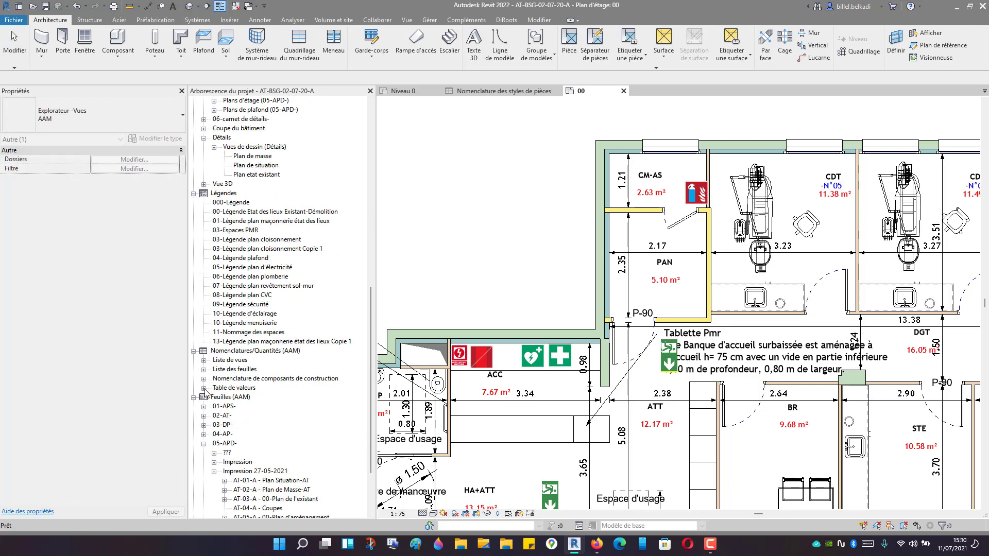
{"action": "left_click", "coordinate": [204, 388]}
{"action": "scroll", "coordinate": [262, 367], "scroll_direction": "down", "scroll_amount": 1}
{"action": "left_click", "coordinate": [259, 371]}
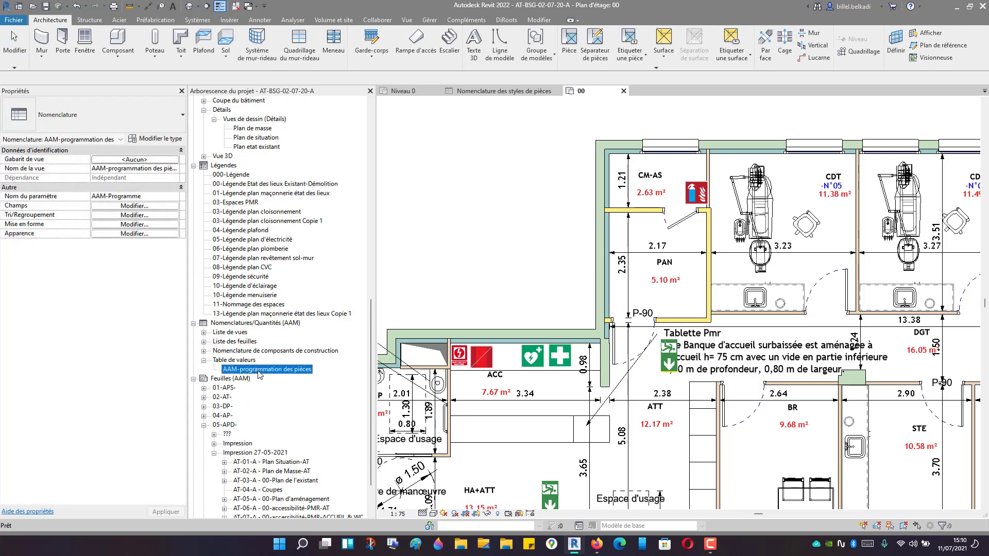
{"action": "right_click", "coordinate": [259, 373]}
{"action": "left_click", "coordinate": [283, 152]}
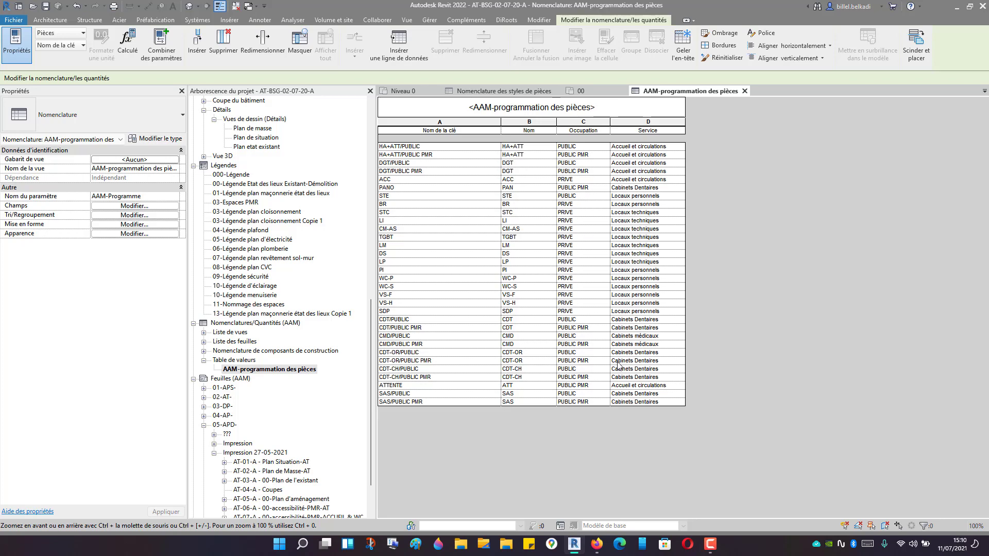
Step: Return to floor plan 00 of the AT-BSG-02-07-20-A model and show the whole building
{"action": "left_click", "coordinate": [404, 91]}
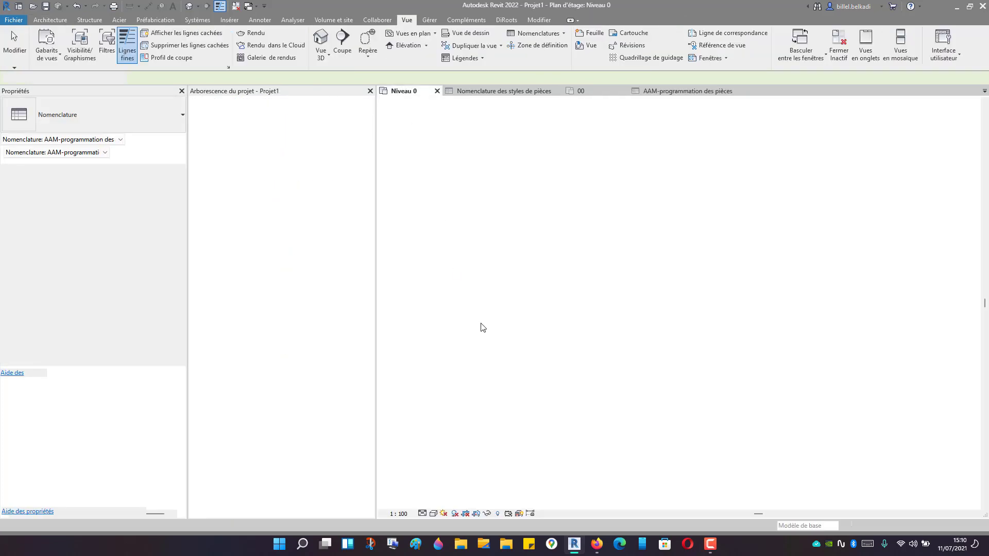
{"action": "left_click", "coordinate": [591, 92]}
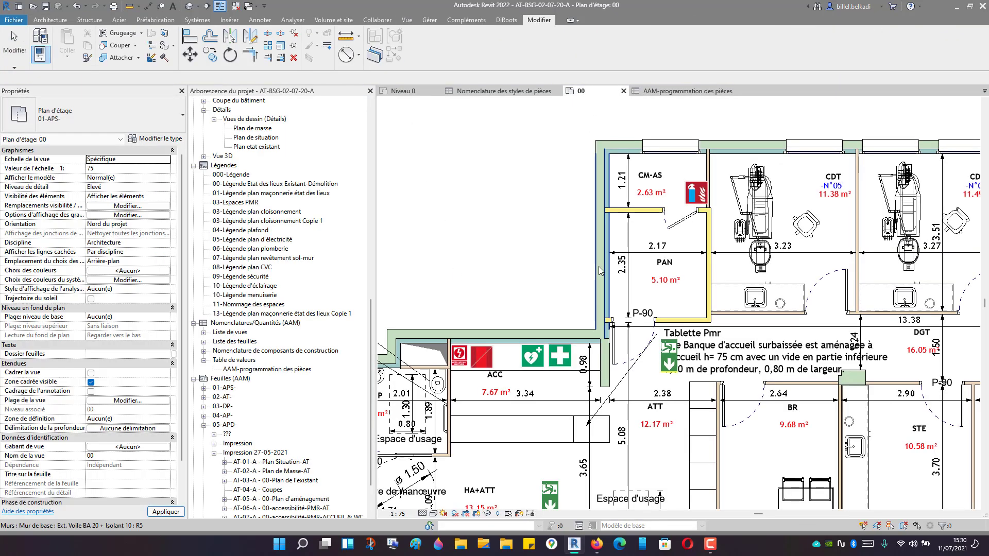
{"action": "scroll", "coordinate": [558, 219], "scroll_direction": "down", "scroll_amount": 4}
{"action": "middle_click_drag", "start_coordinate": [558, 218], "coordinate": [628, 219]}
{"action": "scroll", "coordinate": [628, 219], "scroll_direction": "down", "scroll_amount": 3}
{"action": "middle_click_drag", "start_coordinate": [541, 191], "coordinate": [561, 203]}
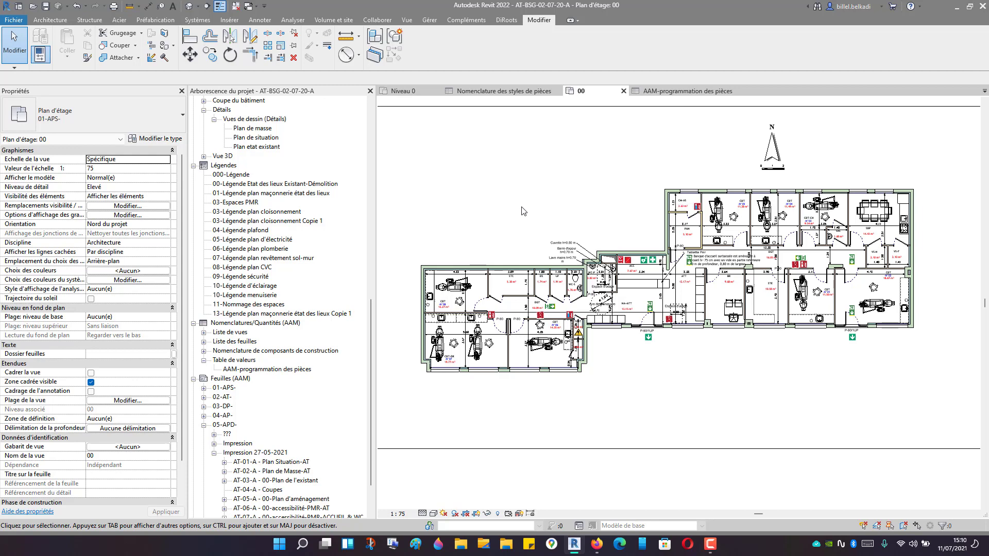
Step: Review the Pièces colour schemes AAM-Par service, AAM-Par occupation and AAM-Par nom for plan 00, and close without applying any
{"action": "left_click", "coordinate": [126, 272]}
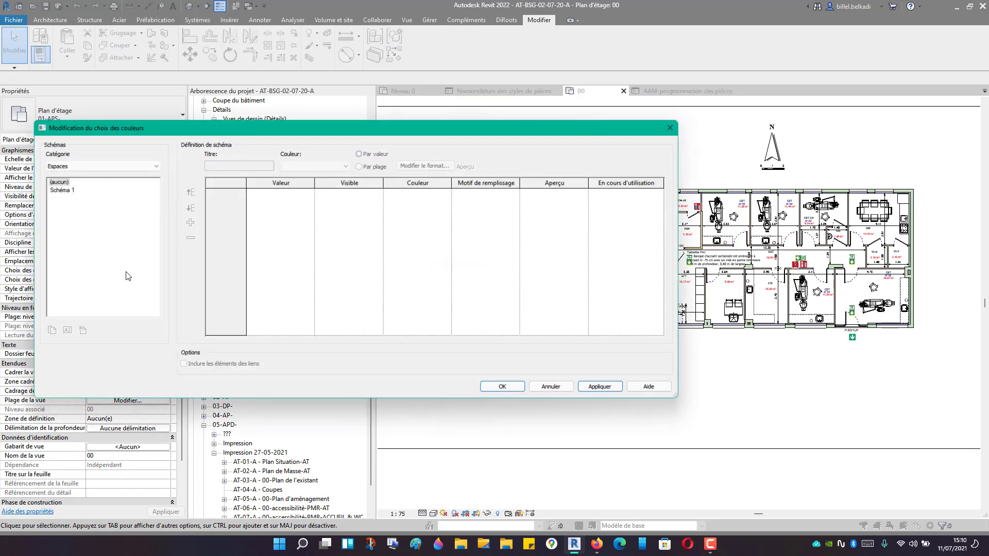
{"action": "left_click", "coordinate": [78, 165]}
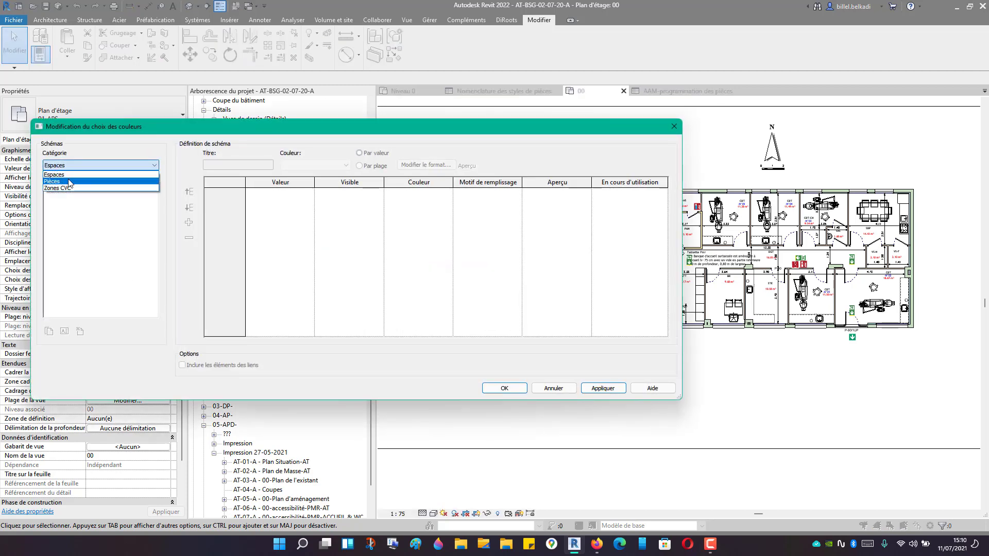
{"action": "left_click", "coordinate": [70, 181]}
{"action": "left_click", "coordinate": [74, 191]}
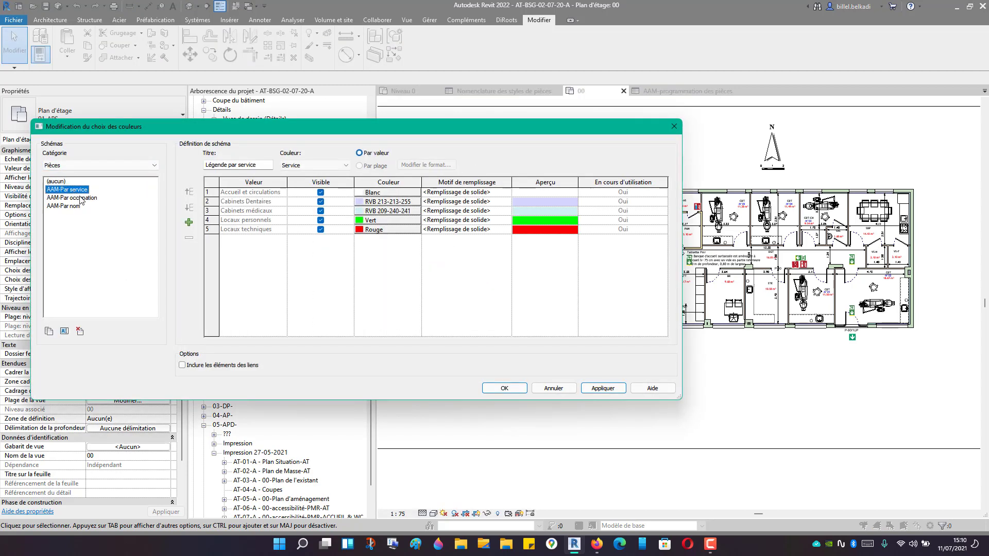
{"action": "left_click", "coordinate": [75, 198]}
{"action": "left_click", "coordinate": [74, 207]}
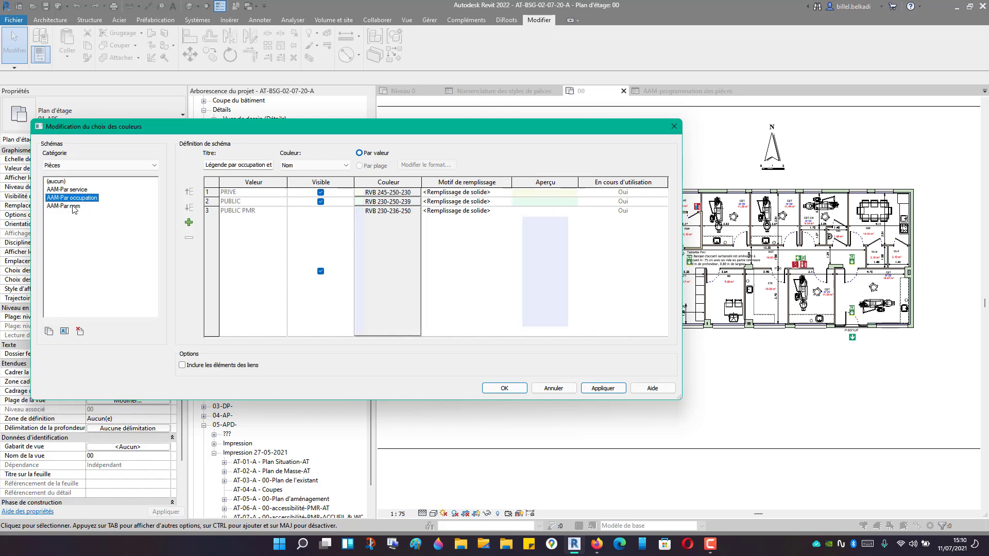
{"action": "left_click", "coordinate": [72, 199]}
{"action": "left_click", "coordinate": [71, 192]}
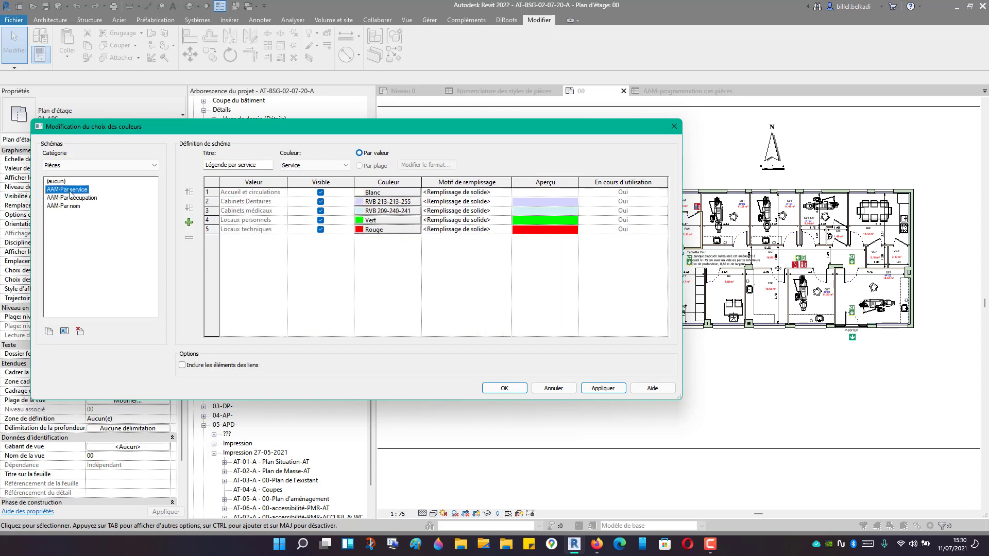
{"action": "left_click", "coordinate": [78, 199]}
{"action": "left_click", "coordinate": [78, 205]}
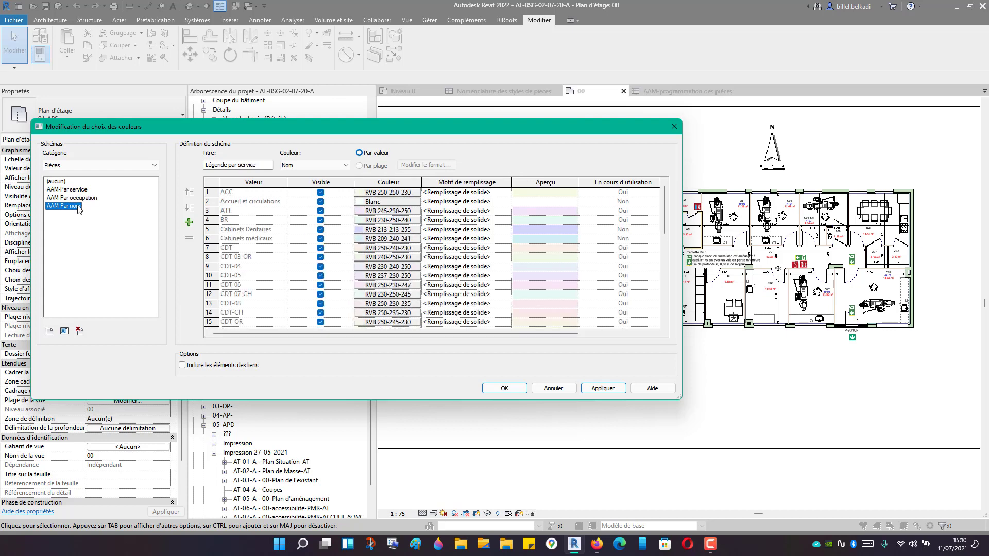
{"action": "key", "text": "Up"}
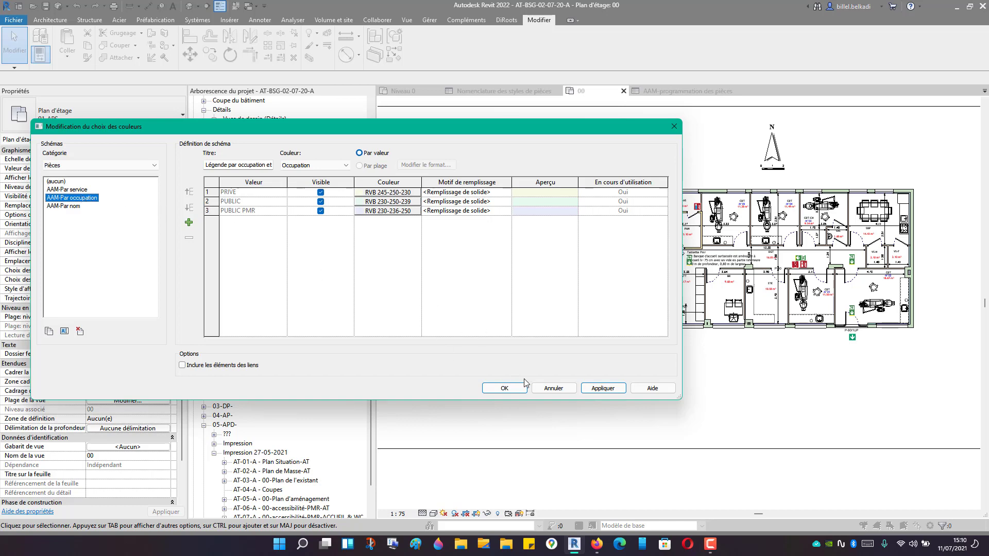
{"action": "left_click", "coordinate": [552, 388]}
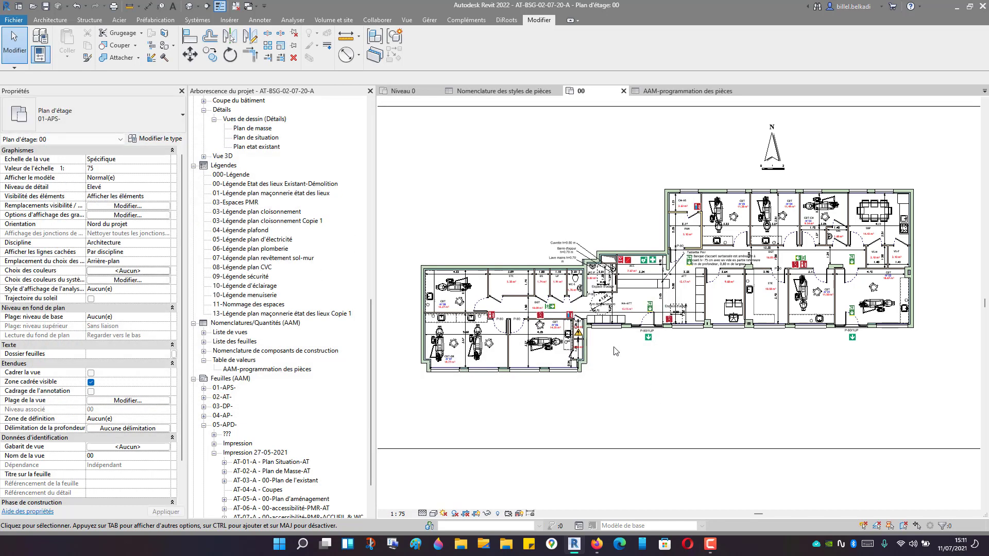
Step: Place a colour fill legend above the building on plan 00, using space type Pièces and the AAM-Par service colour scheme
{"action": "scroll", "coordinate": [614, 352], "scroll_direction": "down", "scroll_amount": 1}
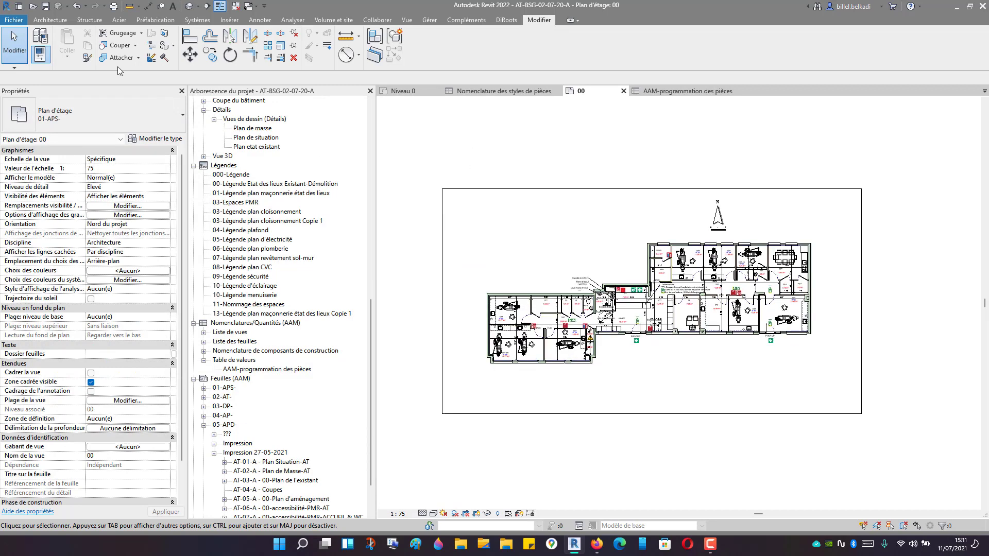
{"action": "left_click", "coordinate": [261, 21]}
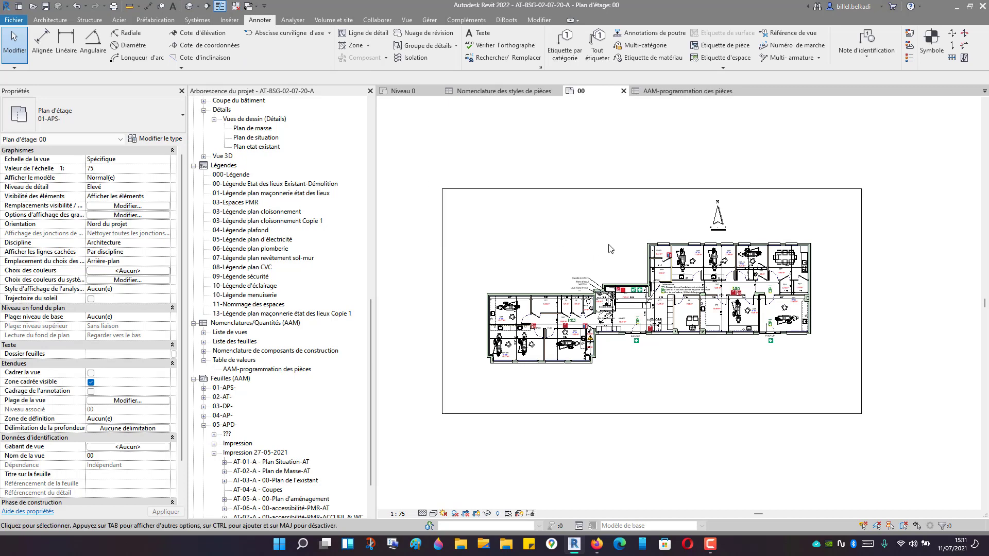
{"action": "left_click", "coordinate": [909, 61]}
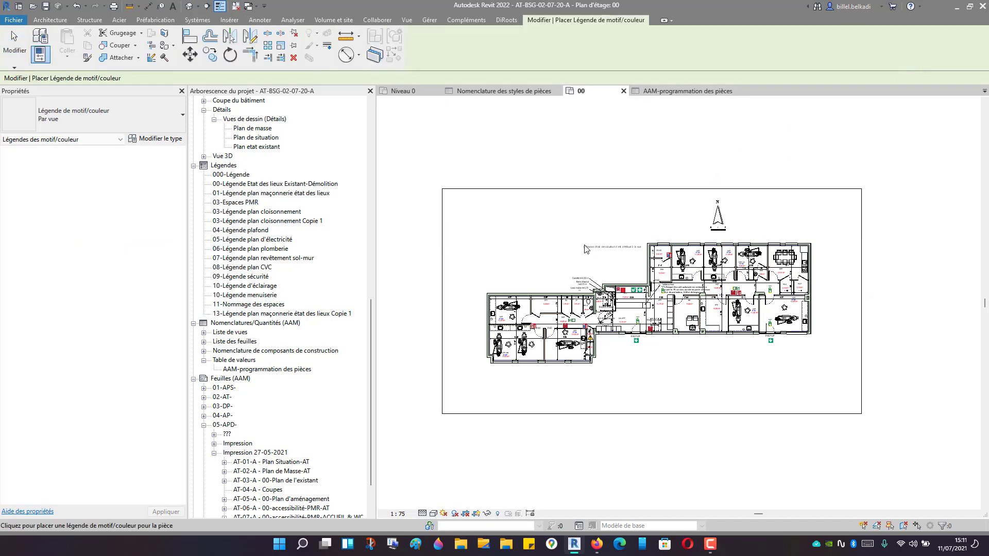
{"action": "left_click", "coordinate": [569, 234]}
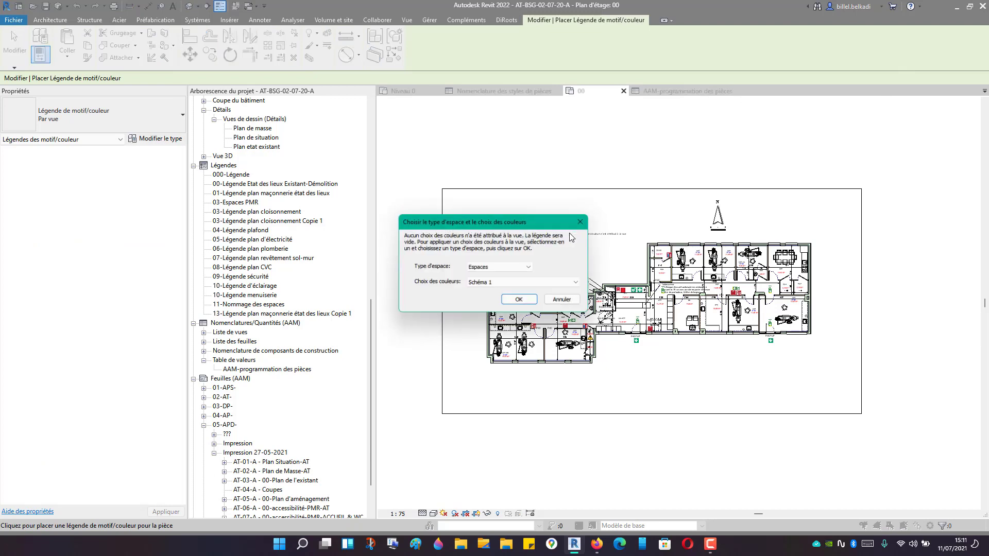
{"action": "left_click", "coordinate": [496, 268]}
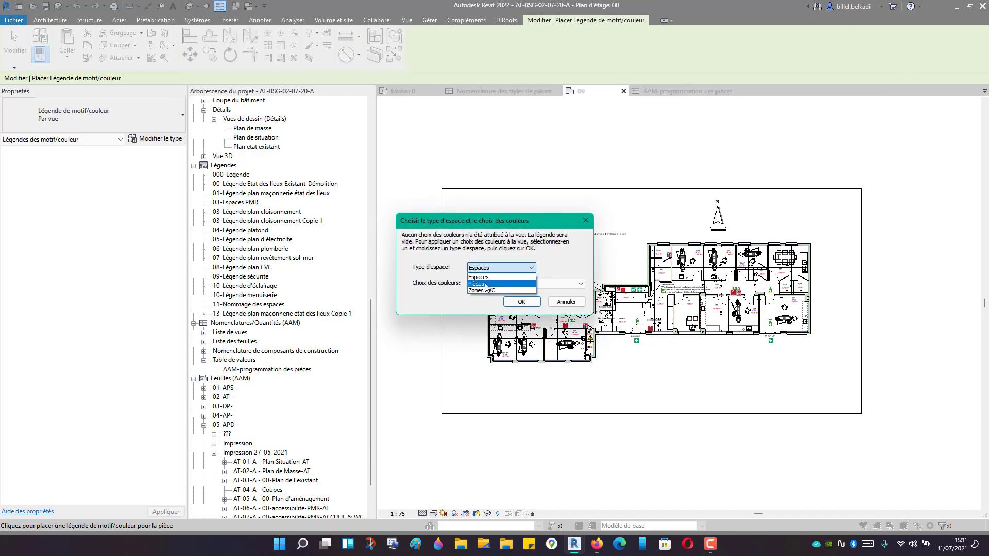
{"action": "left_click", "coordinate": [486, 284]}
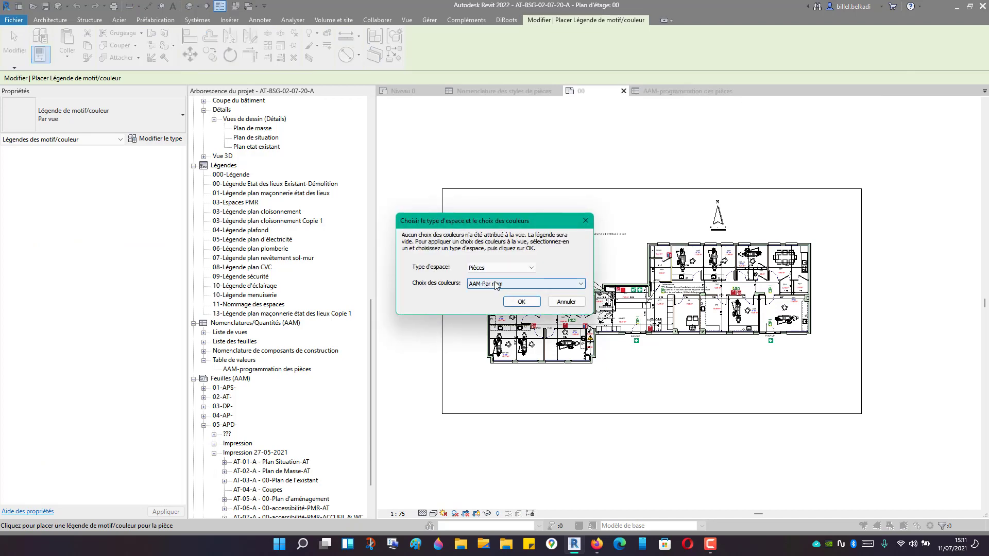
{"action": "left_click", "coordinate": [497, 284]}
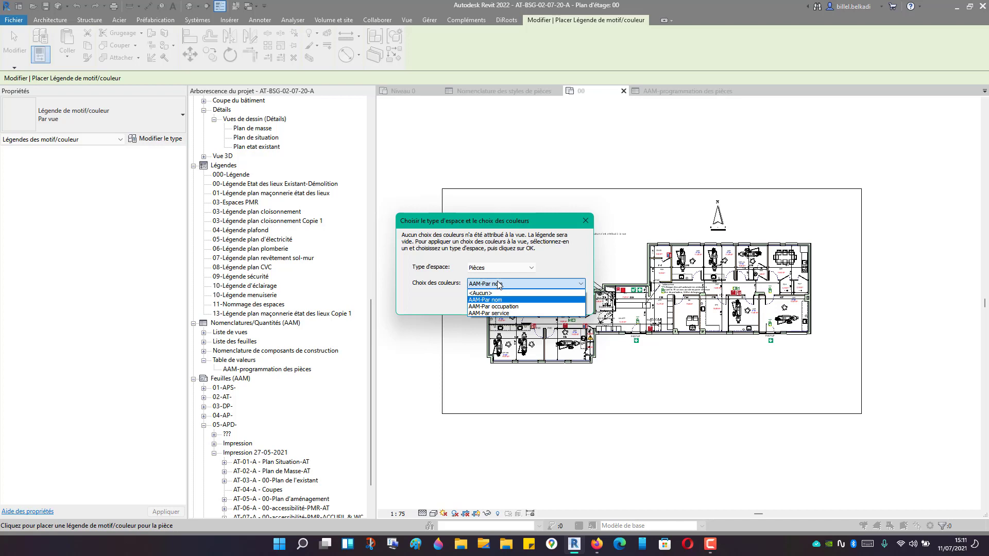
{"action": "left_click", "coordinate": [505, 314]}
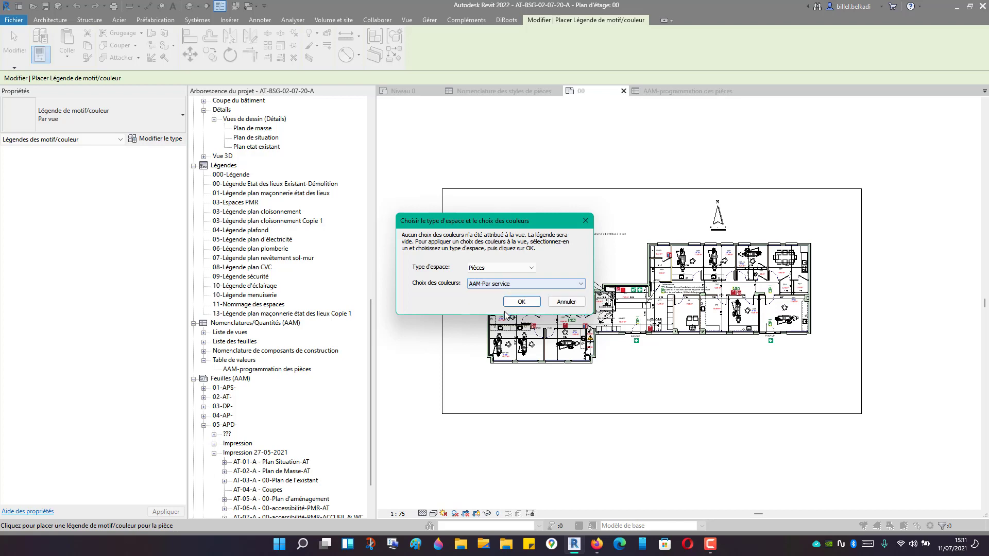
{"action": "left_click", "coordinate": [520, 302]}
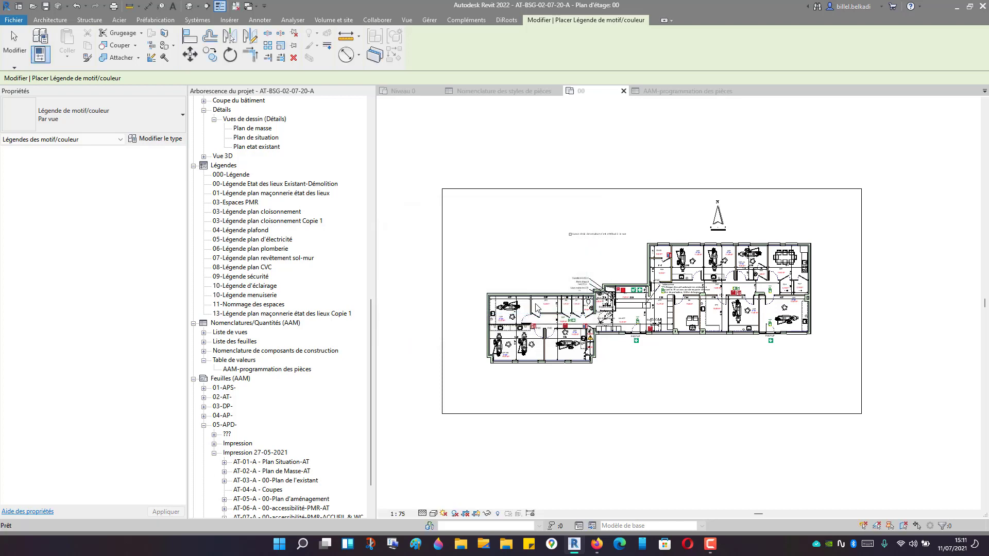
Step: Move the Légende par service closer to the building, just above the accessible toilet annotations
{"action": "scroll", "coordinate": [605, 267], "scroll_direction": "up", "scroll_amount": 2}
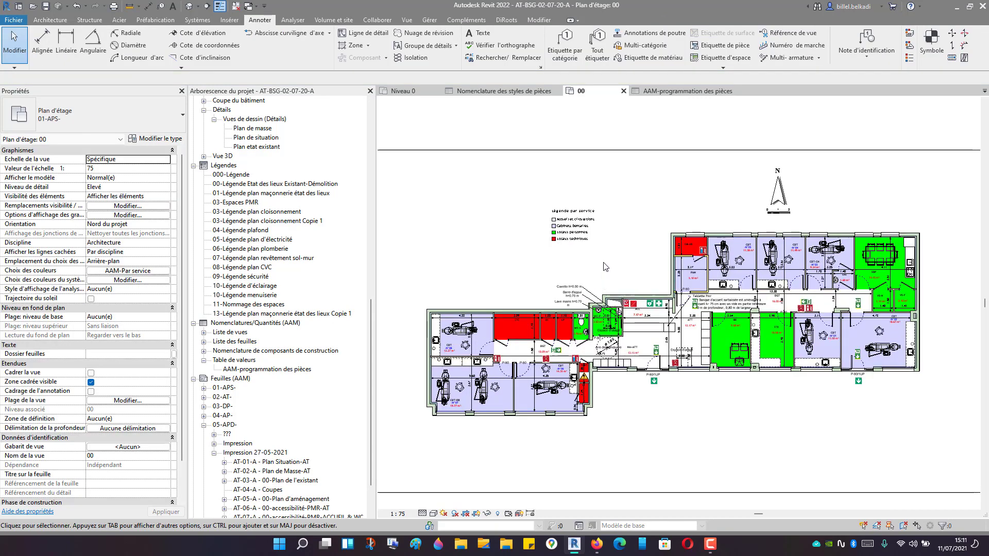
{"action": "left_click", "coordinate": [566, 219]}
{"action": "left_click_drag", "start_coordinate": [569, 220], "coordinate": [591, 243]}
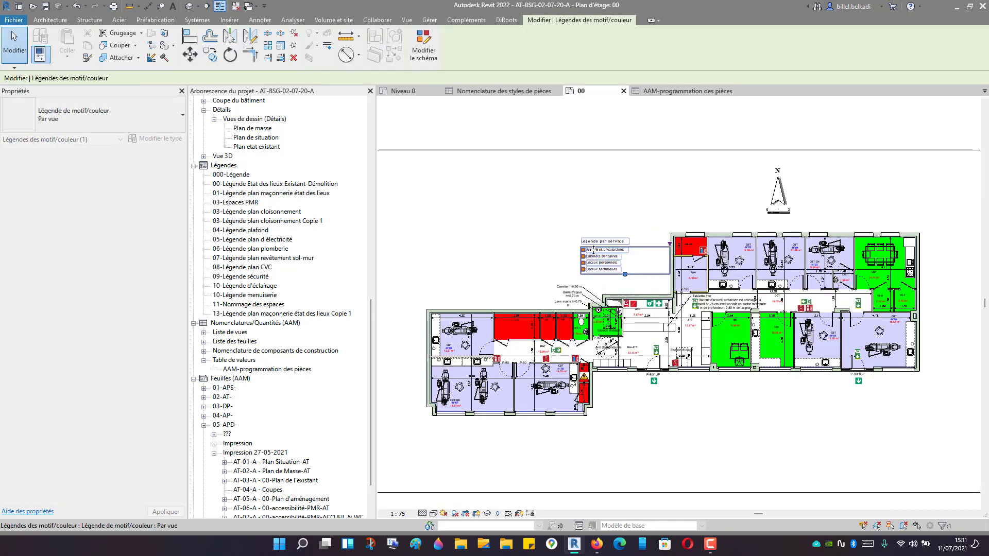
{"action": "scroll", "coordinate": [588, 268], "scroll_direction": "up", "scroll_amount": 3}
{"action": "left_click", "coordinate": [582, 288]}
Step: Compare the Légende par service entries with the room colours around the reception and technical rooms
{"action": "scroll", "coordinate": [583, 294], "scroll_direction": "up", "scroll_amount": 1}
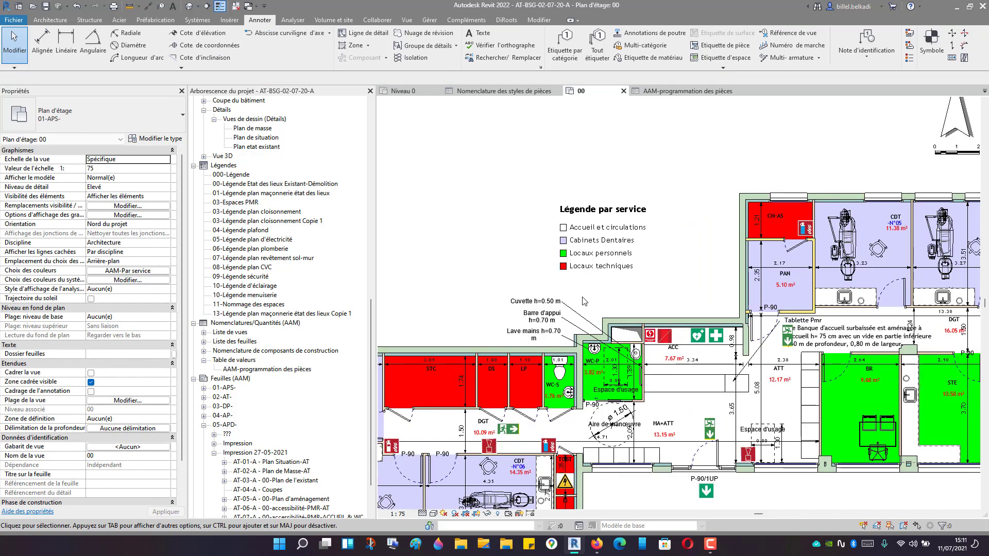
{"action": "scroll", "coordinate": [590, 308], "scroll_direction": "up", "scroll_amount": 1}
{"action": "scroll", "coordinate": [591, 304], "scroll_direction": "up", "scroll_amount": 1}
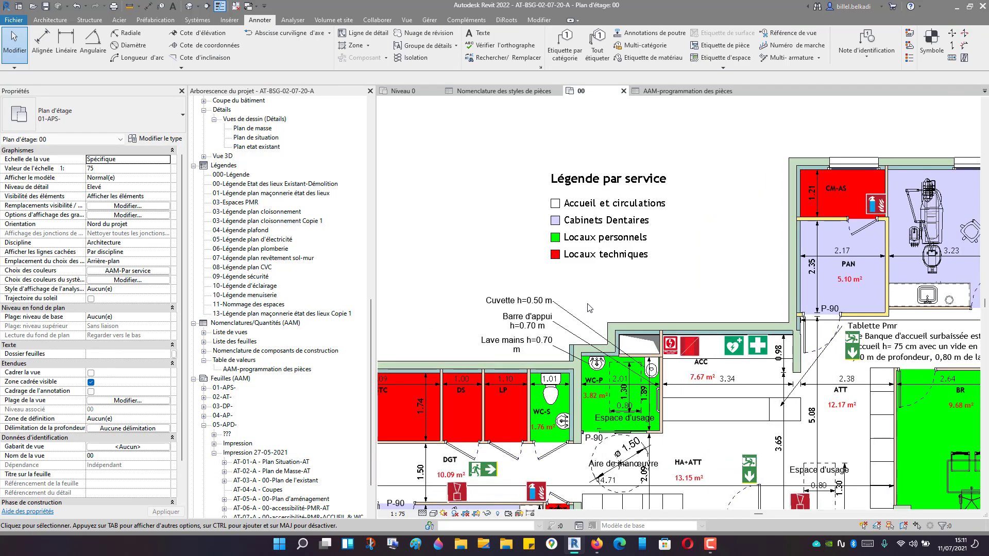
{"action": "middle_click_drag", "start_coordinate": [591, 299], "coordinate": [656, 261]}
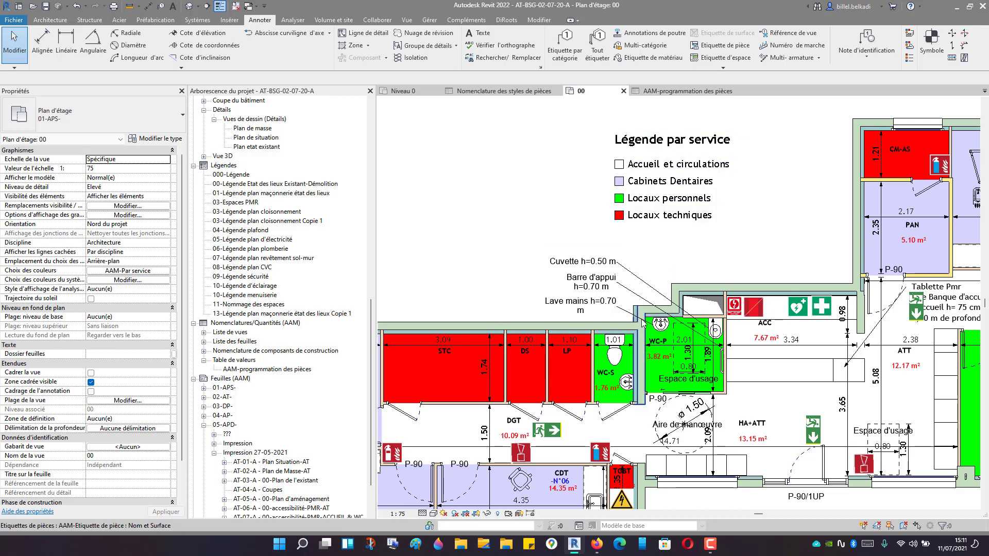
{"action": "scroll", "coordinate": [566, 273], "scroll_direction": "down", "scroll_amount": 1}
{"action": "scroll", "coordinate": [567, 273], "scroll_direction": "down", "scroll_amount": 1}
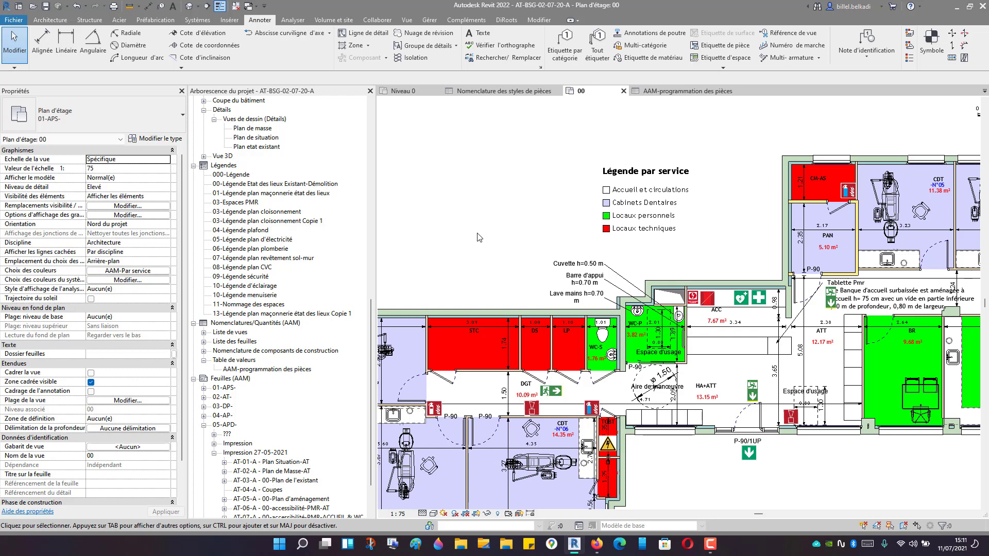
Step: Switch the legend's scheme to AAM-Par occupation and set the PRIVE colour to purple RVB 128-000-255
{"action": "left_click", "coordinate": [623, 198]}
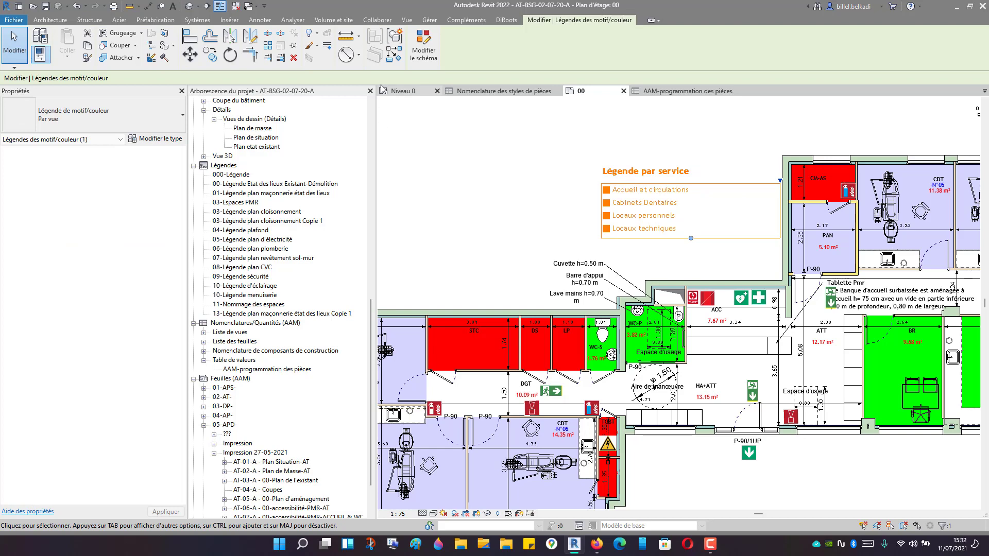
{"action": "left_click", "coordinate": [424, 46]}
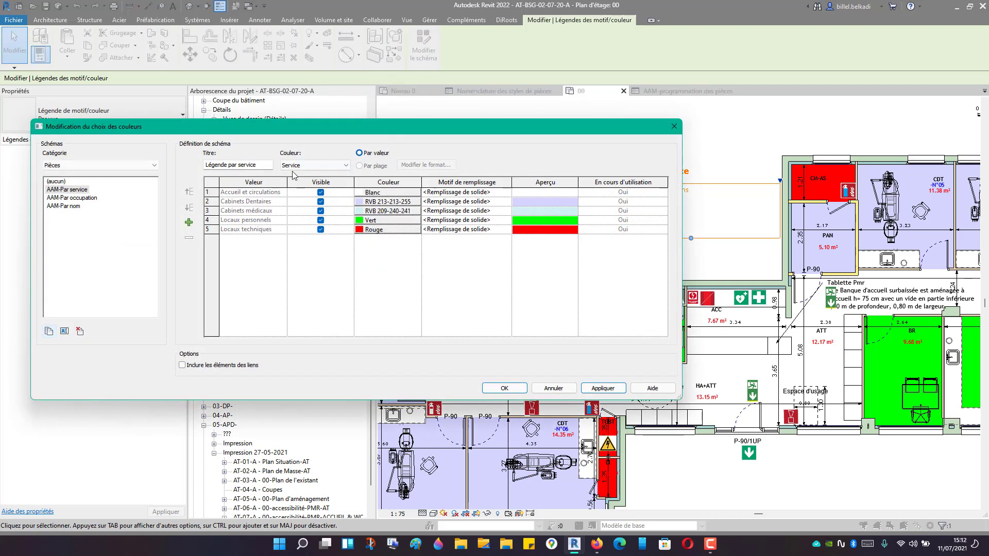
{"action": "left_click", "coordinate": [77, 198]}
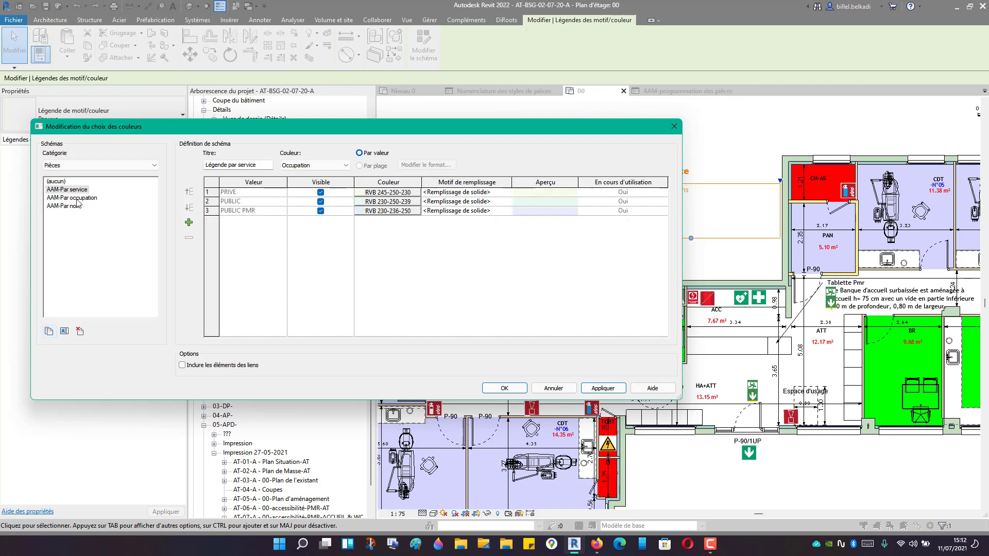
{"action": "left_click", "coordinate": [379, 194]}
{"action": "left_click", "coordinate": [342, 223]}
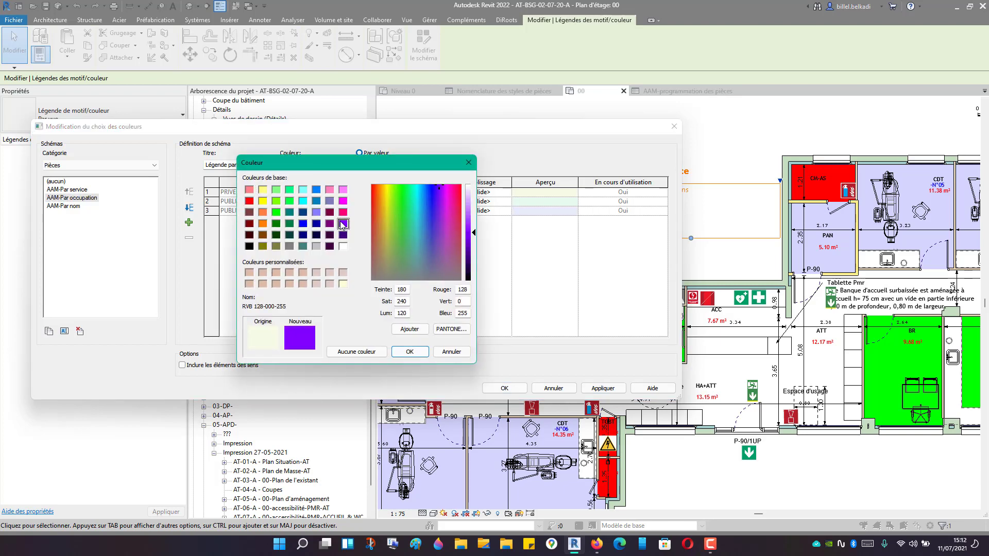
{"action": "left_click", "coordinate": [410, 352]}
Step: Set the PUBLIC PMR colour to teal RVB 000-128-128 and apply the occupation scheme to plan 00
{"action": "left_click", "coordinate": [372, 211]}
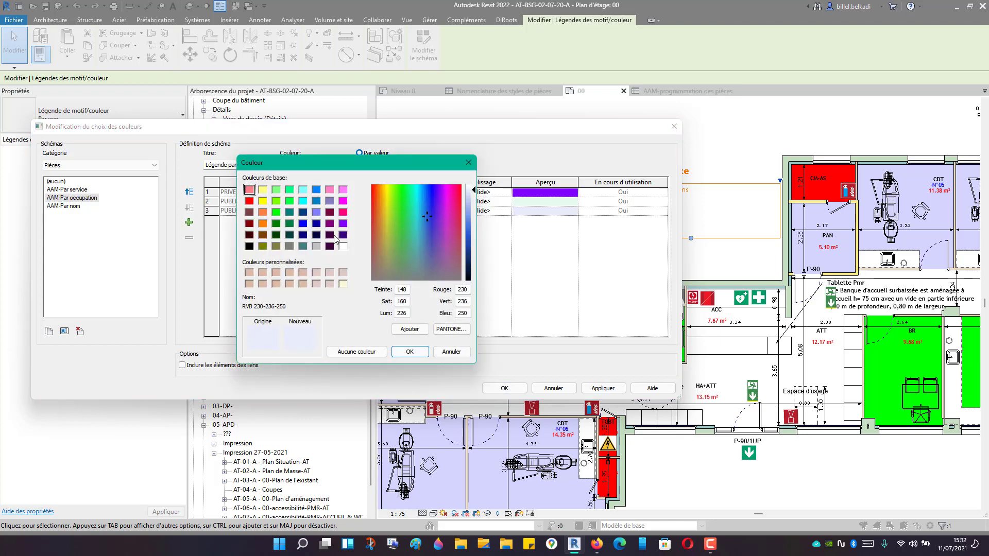
{"action": "left_click", "coordinate": [316, 223]}
{"action": "left_click", "coordinate": [289, 214]}
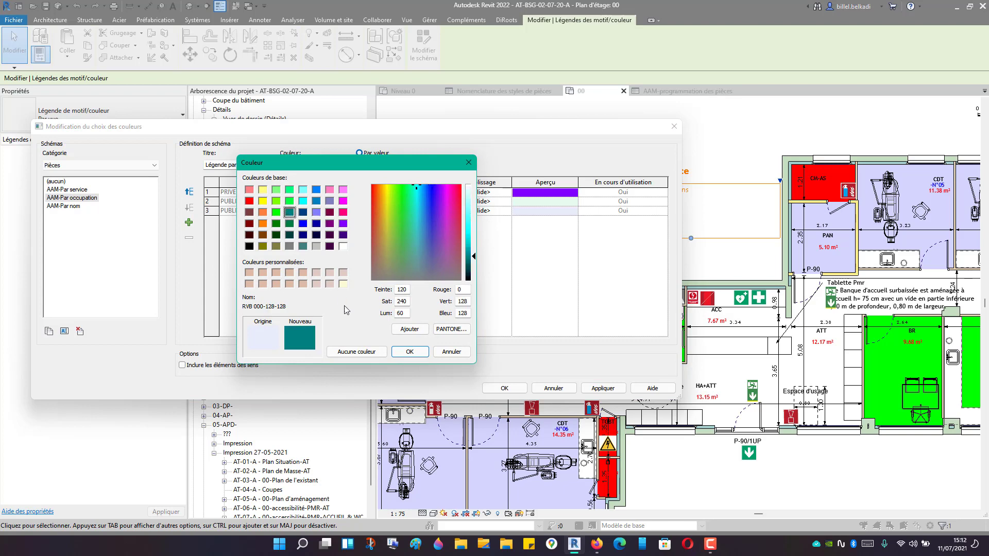
{"action": "left_click", "coordinate": [410, 352]}
{"action": "left_click", "coordinate": [505, 388]}
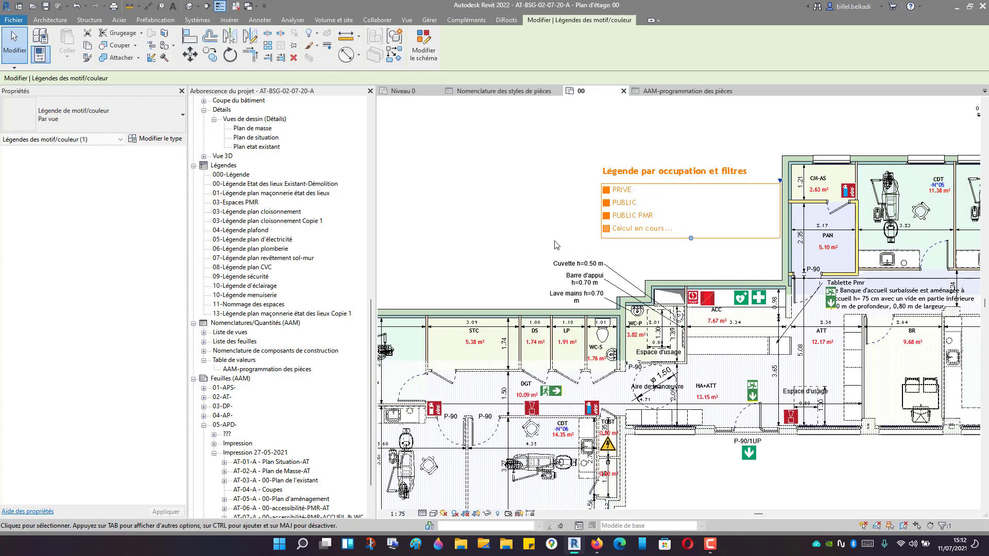
{"action": "left_click", "coordinate": [530, 242]}
{"action": "scroll", "coordinate": [529, 240], "scroll_direction": "down", "scroll_amount": 1}
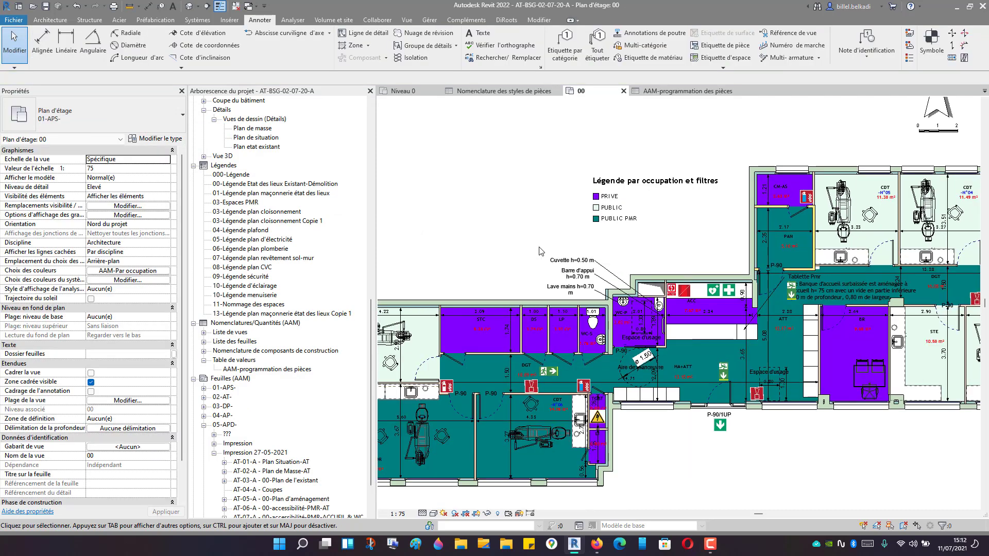